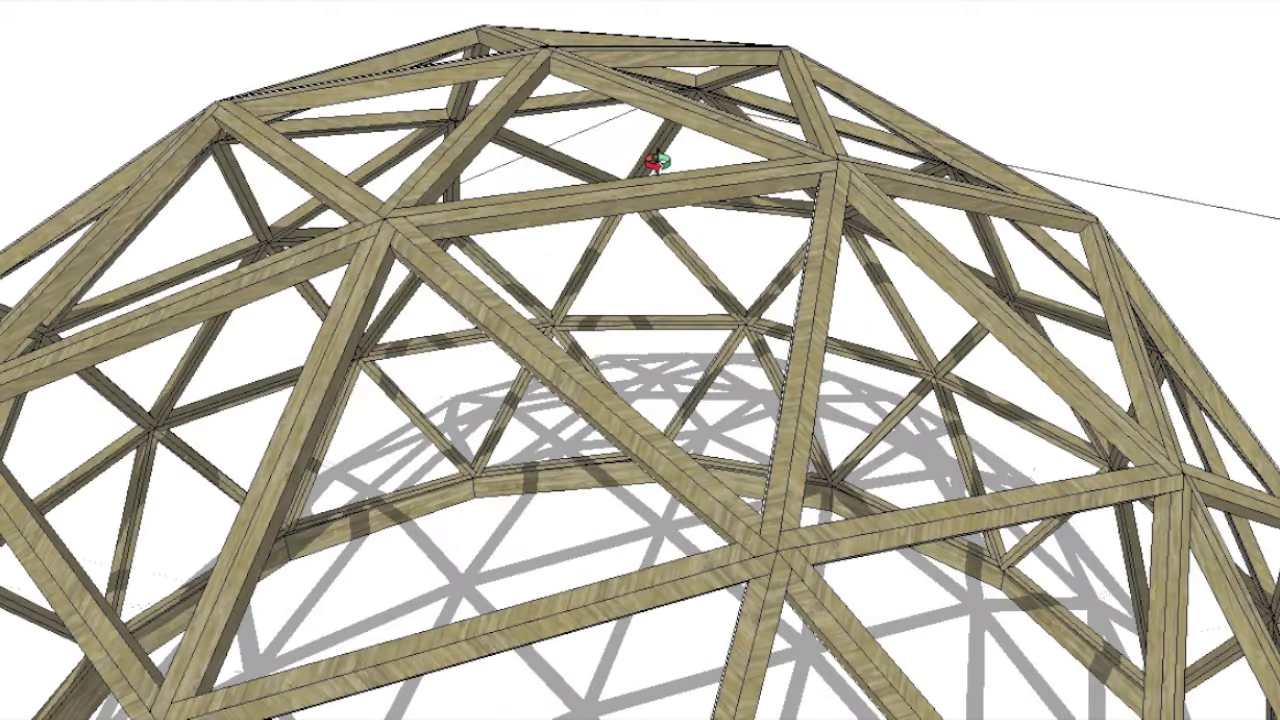
Try to rotate the selected triangular strut frame about its lower corner on the dome, and undo the rotation
scroll(651, 163, down, 5)
scroll(714, 134, up, 6)
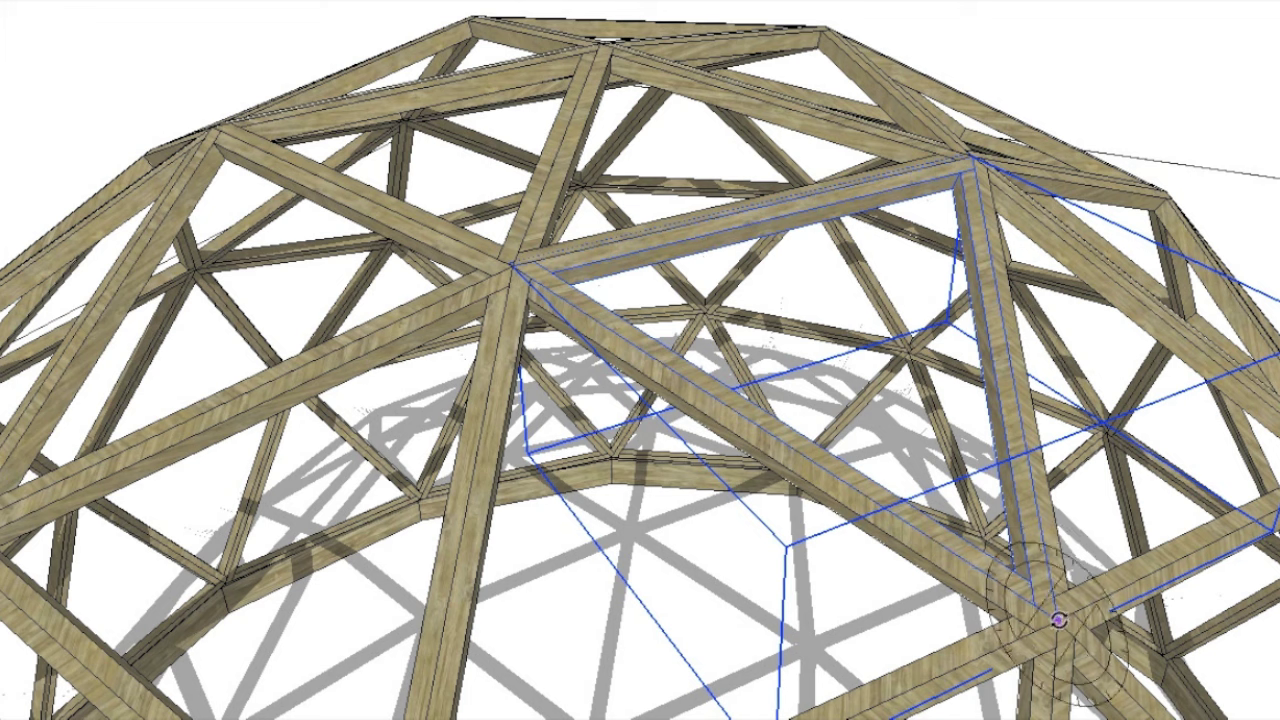
click(1058, 620)
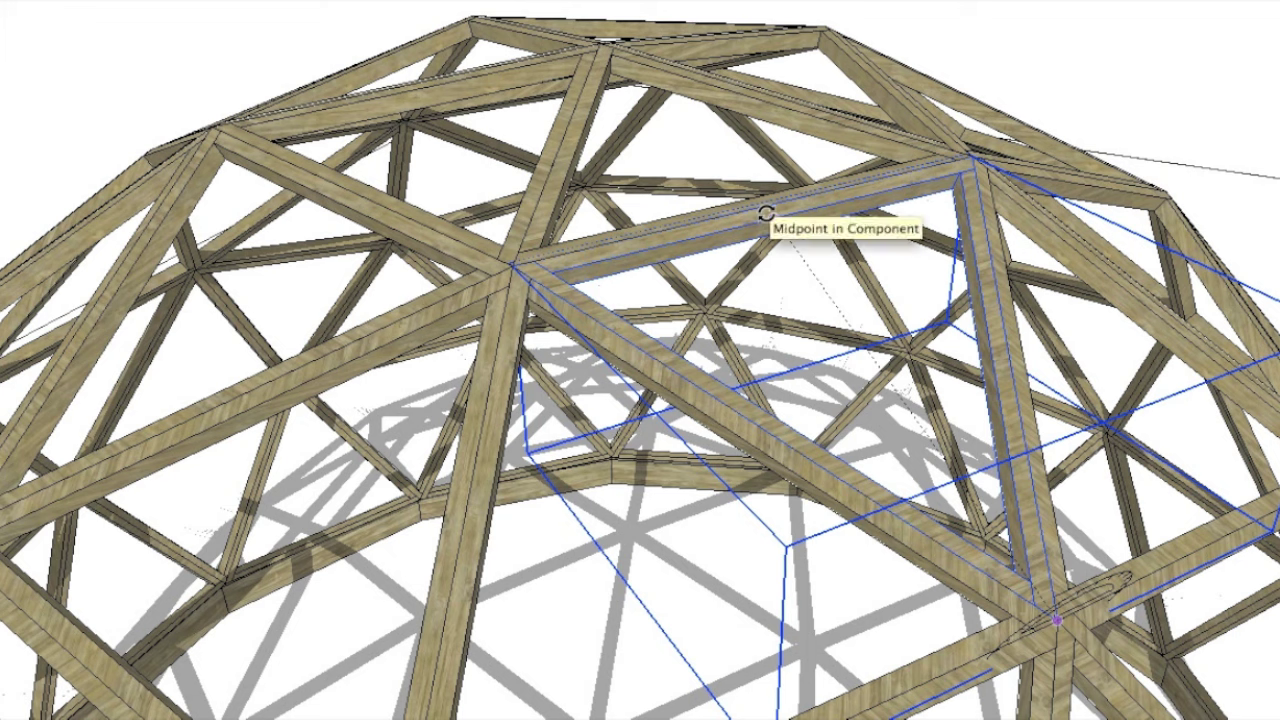
click(773, 217)
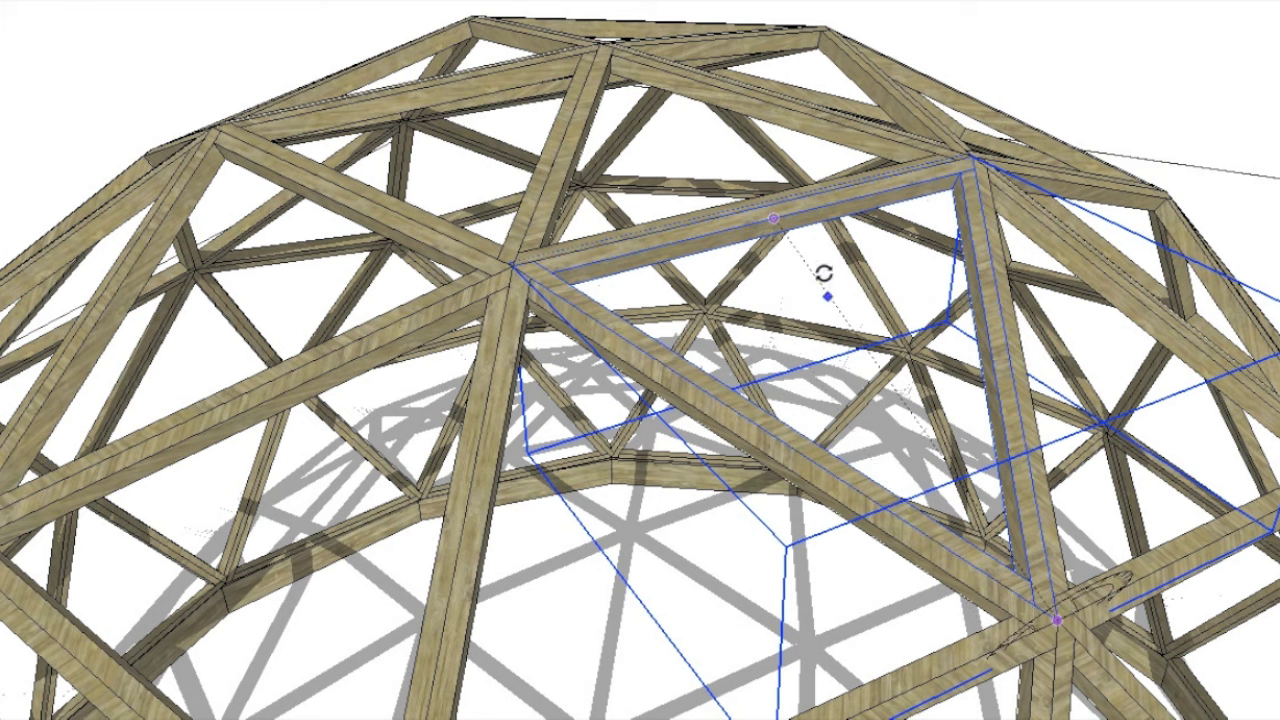
click(959, 175)
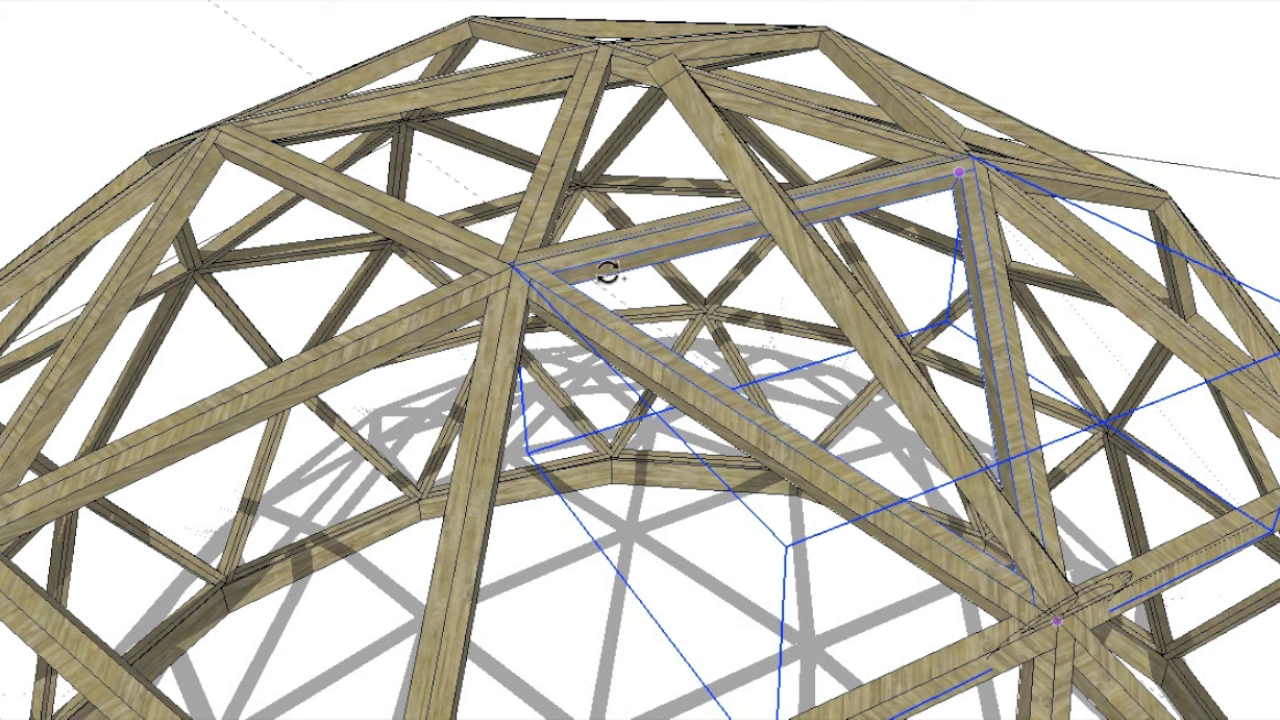
click(929, 100)
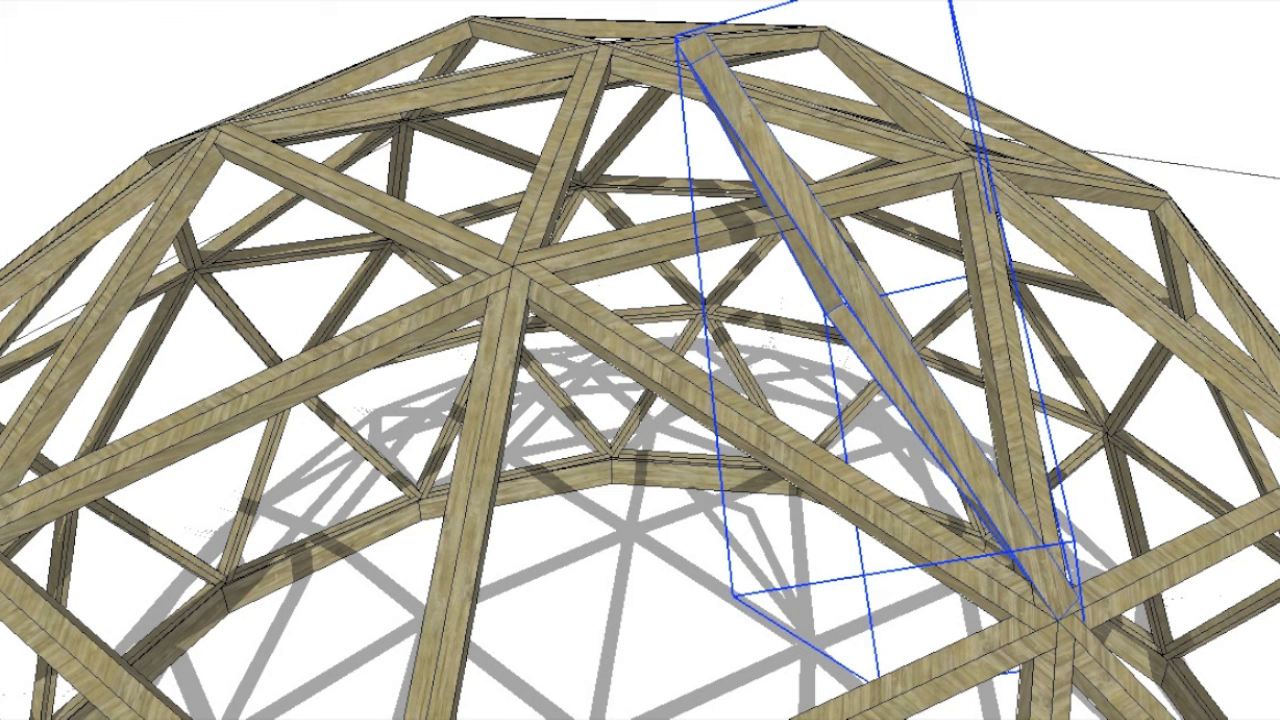
key(ctrl+z)
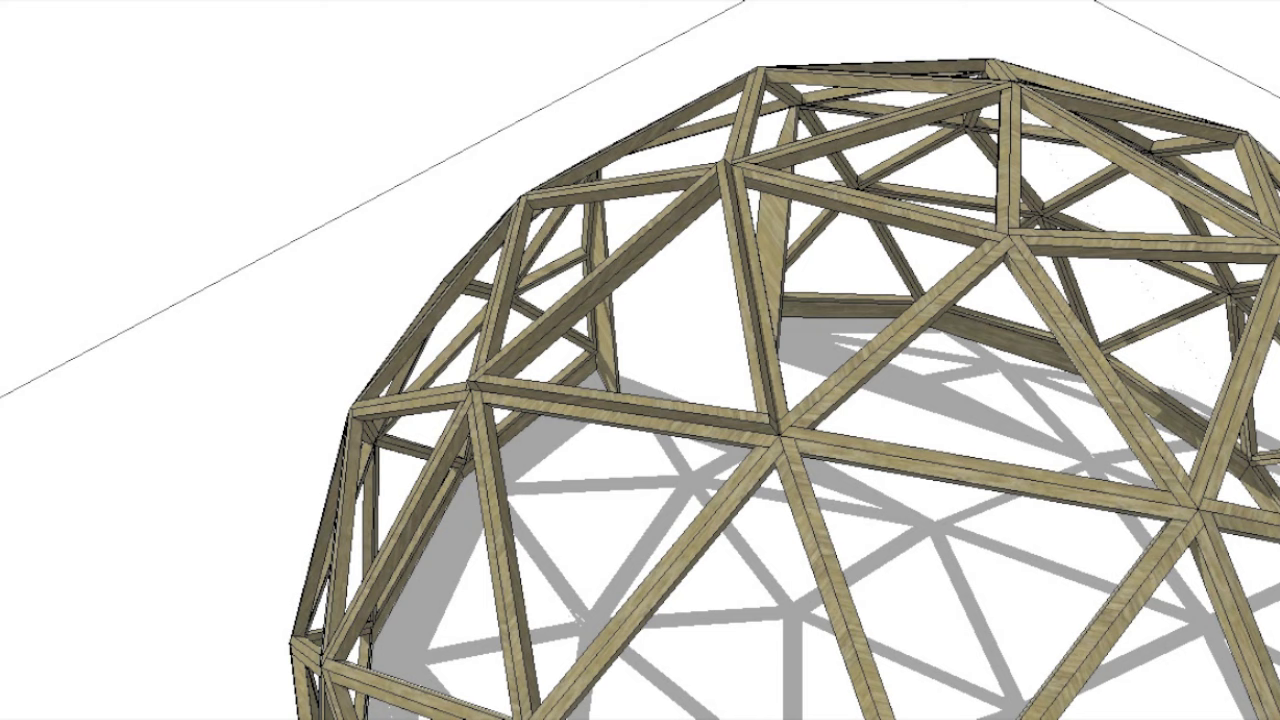
Select the triangular frame set between the dome struts and rotate it outward about its edge joining the upper and lower right corners
click(508, 367)
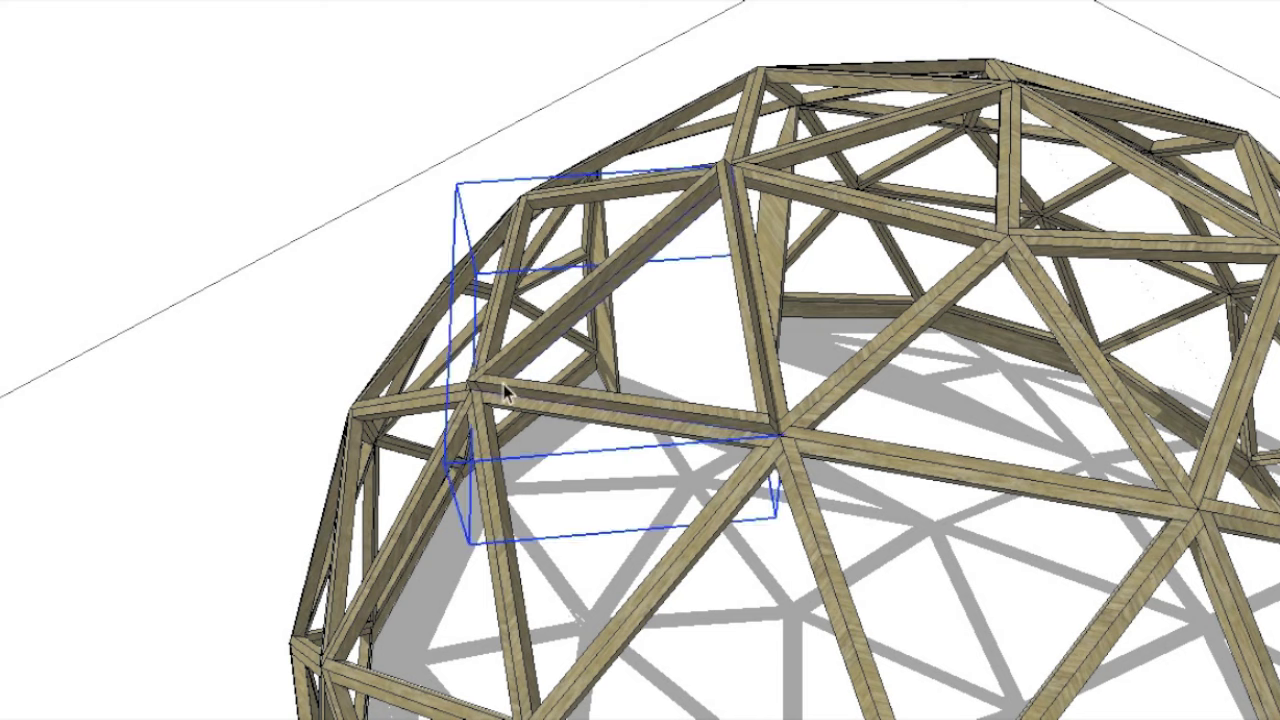
click(537, 405)
click(510, 389)
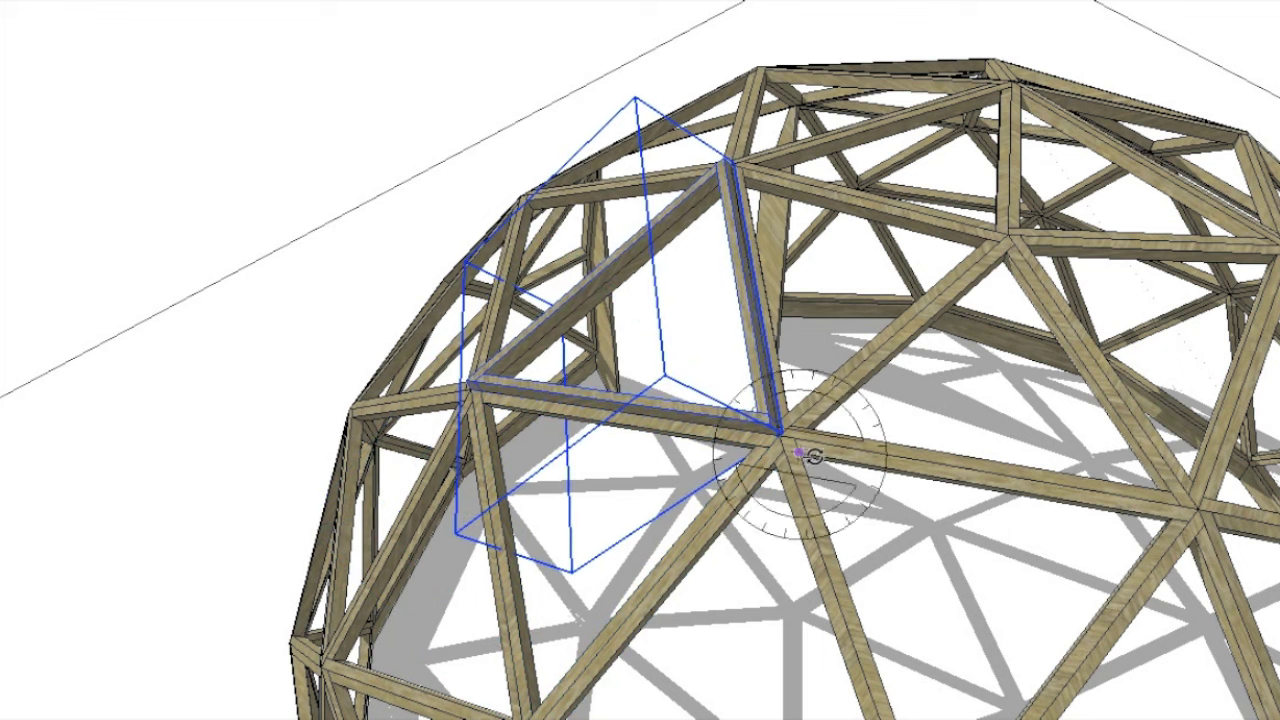
key(q)
scroll(781, 437, up, 3)
scroll(784, 440, up, 2)
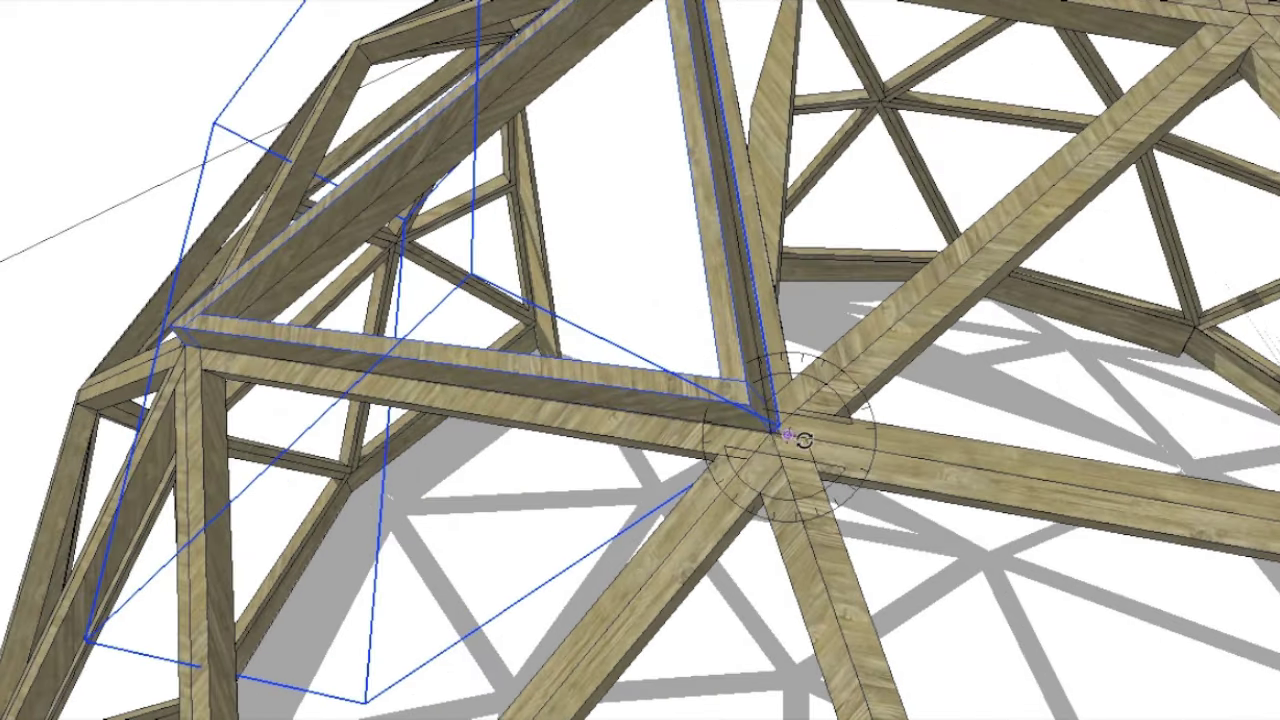
scroll(775, 435, down, 3)
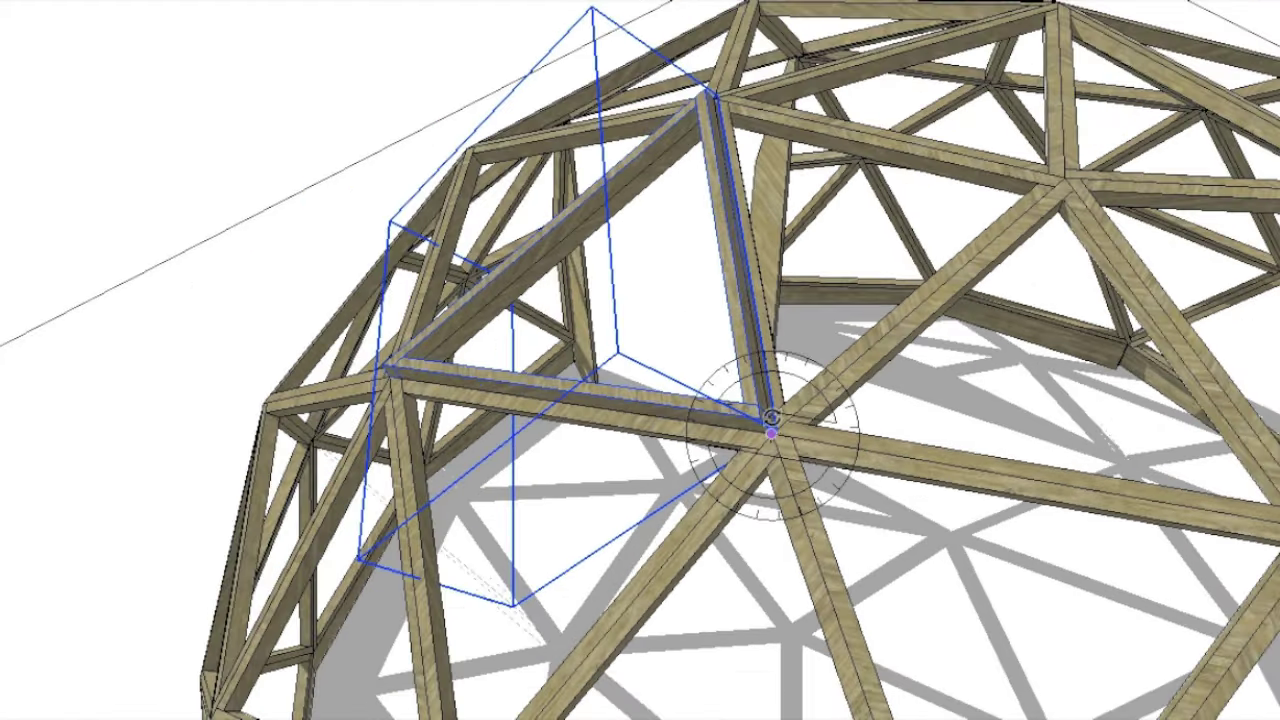
click(772, 433)
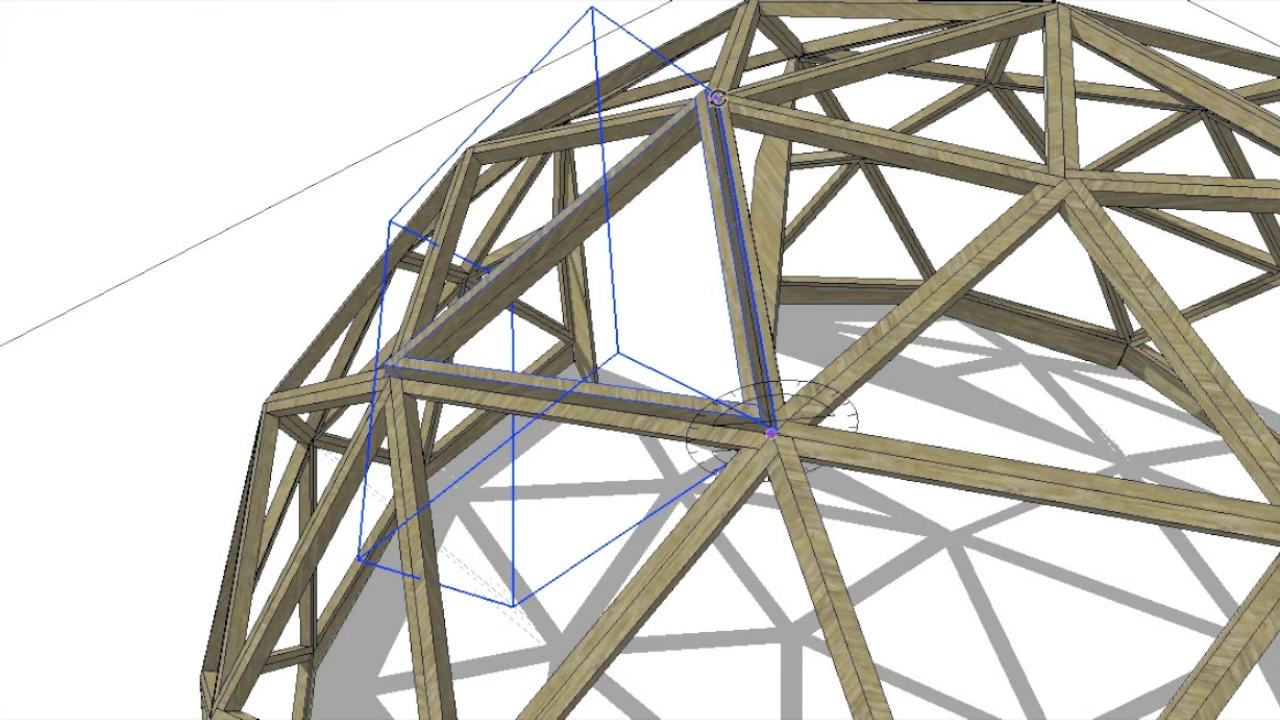
click(386, 371)
click(389, 309)
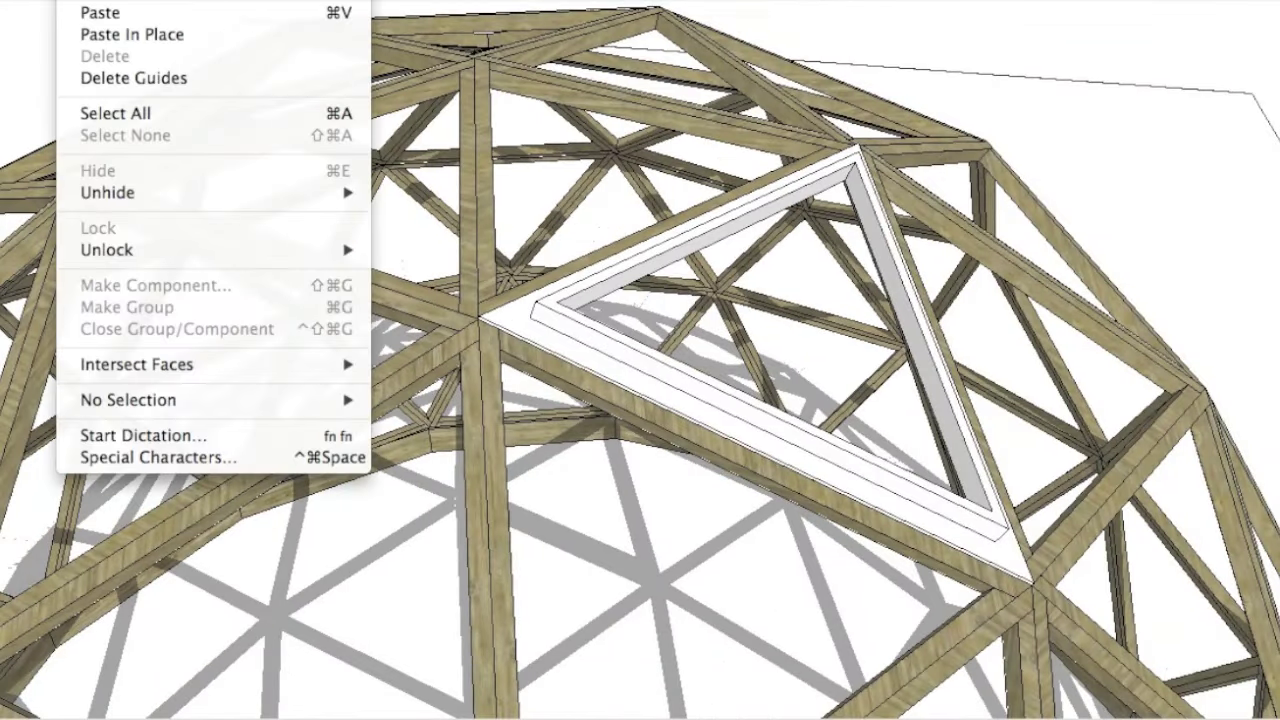
Unhide the wooden triangular frame and draw lines between its outer corners to form a panel face covering it
mouse_move(129, 193)
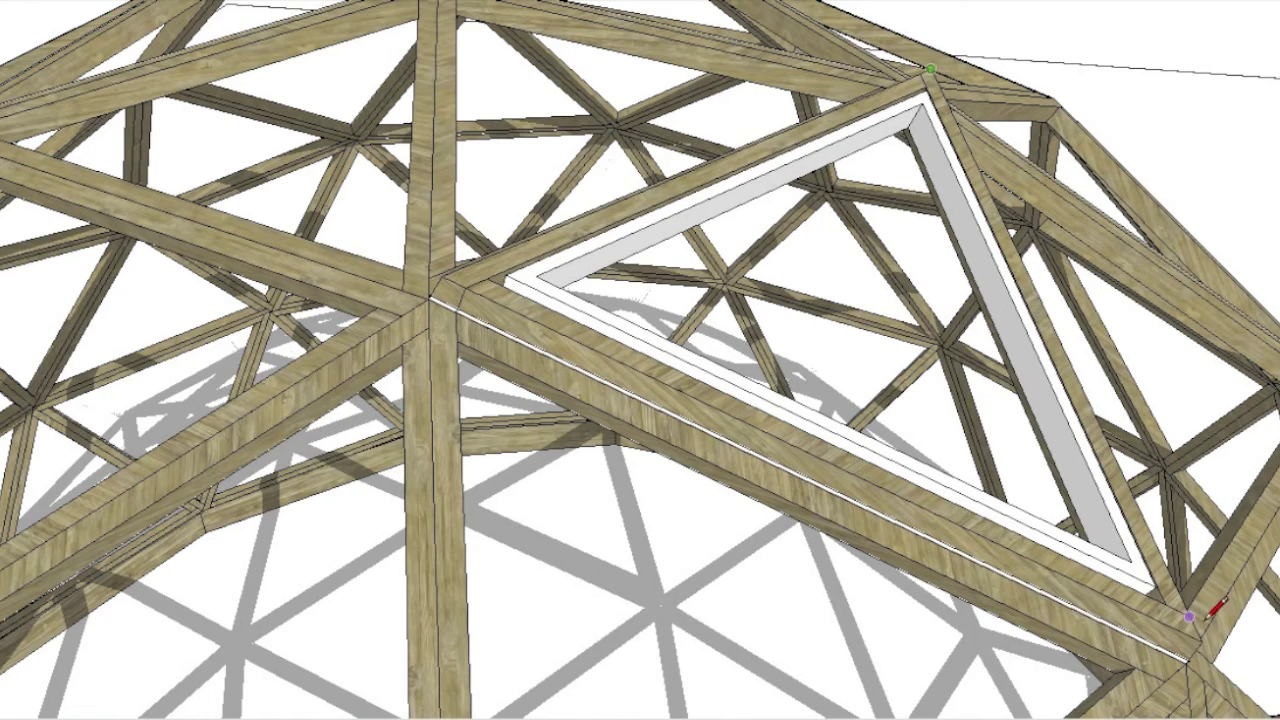
click(1201, 641)
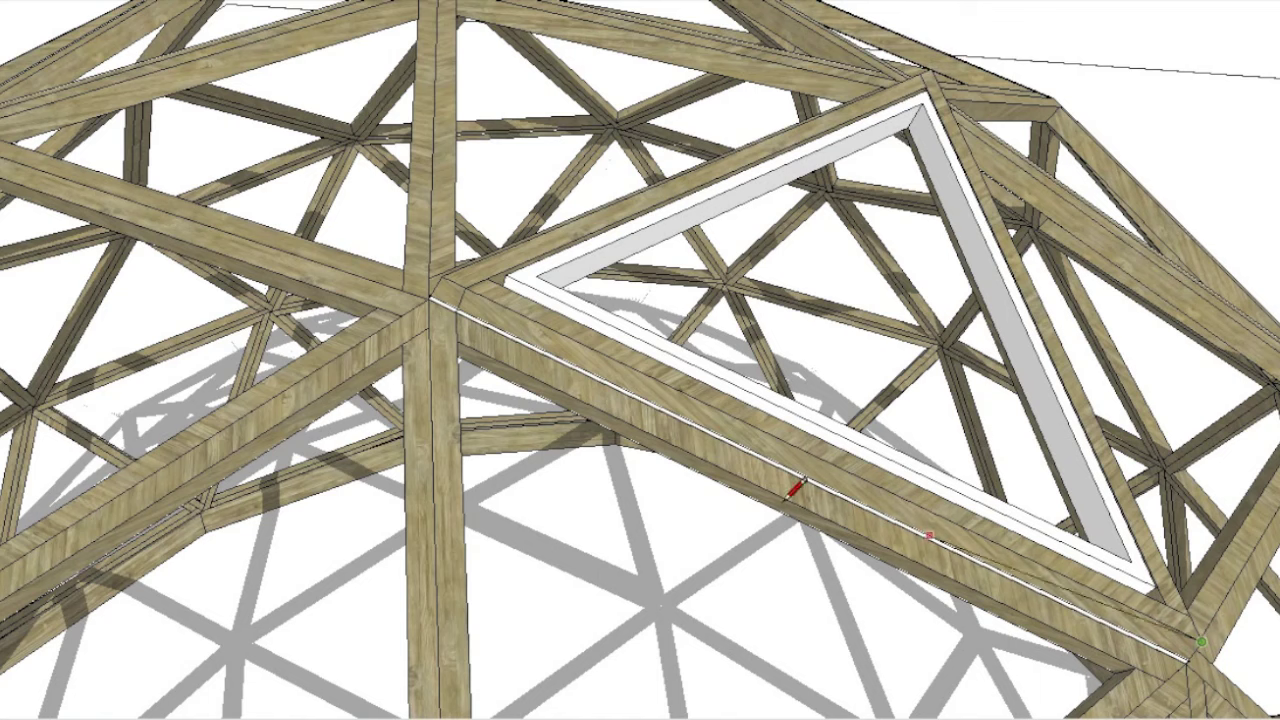
click(458, 268)
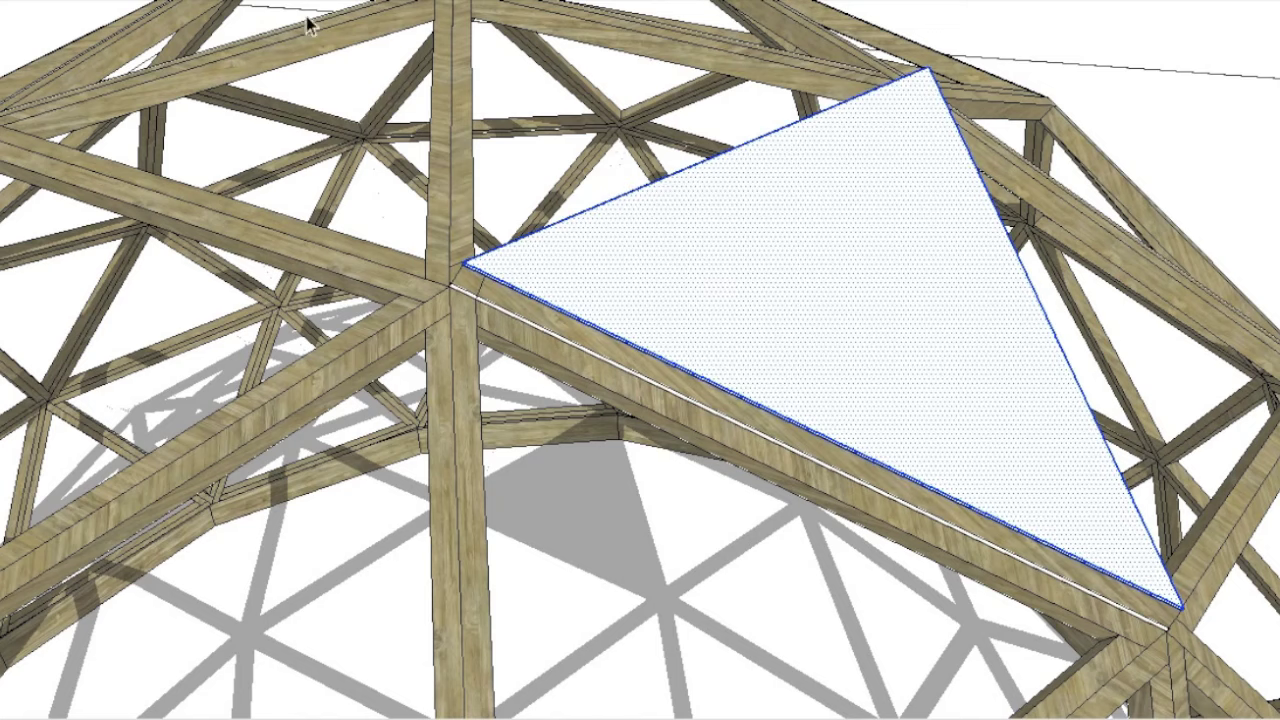
Paint the triangular panel pale lilac with reduced opacity so it looks like translucent glazing
key(b)
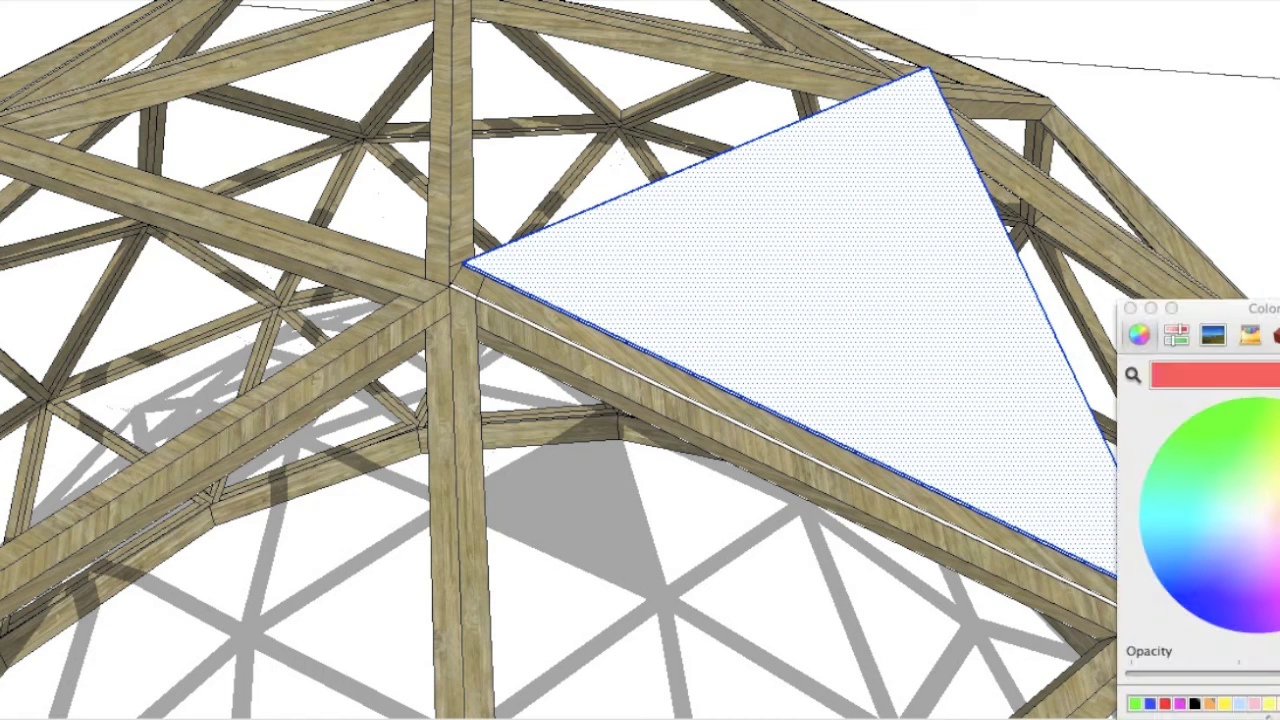
click(1243, 547)
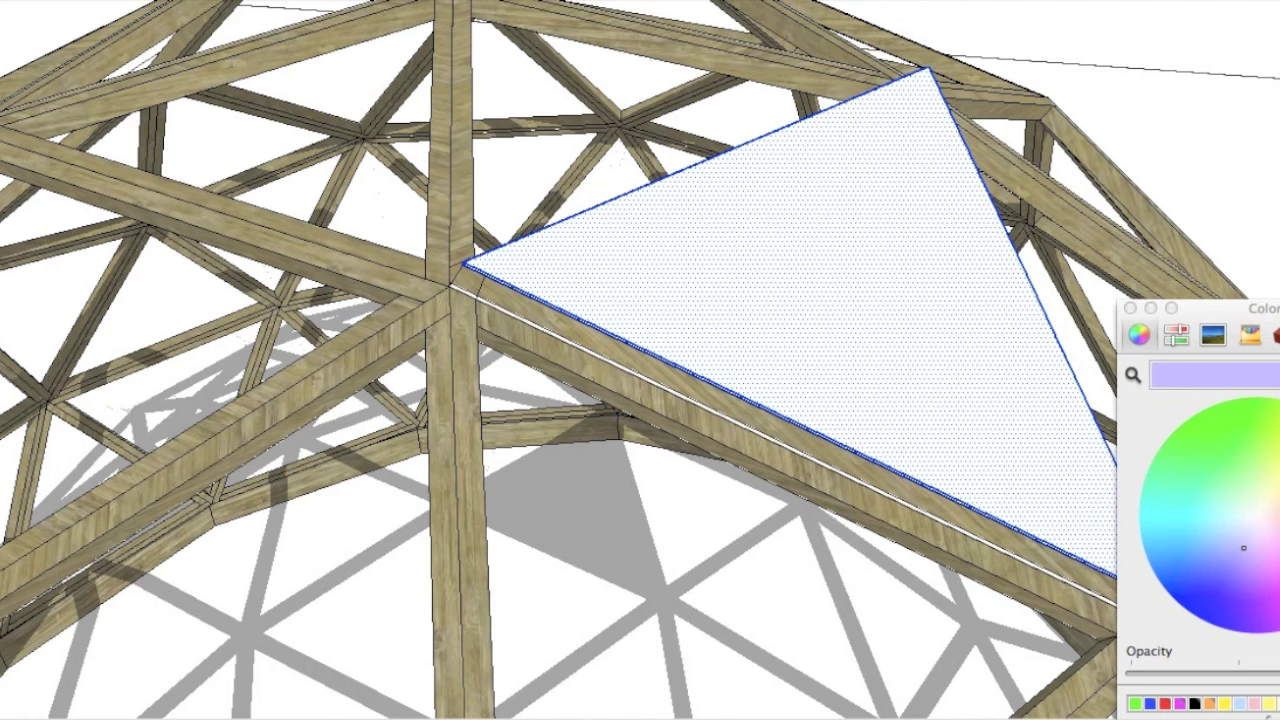
click(823, 345)
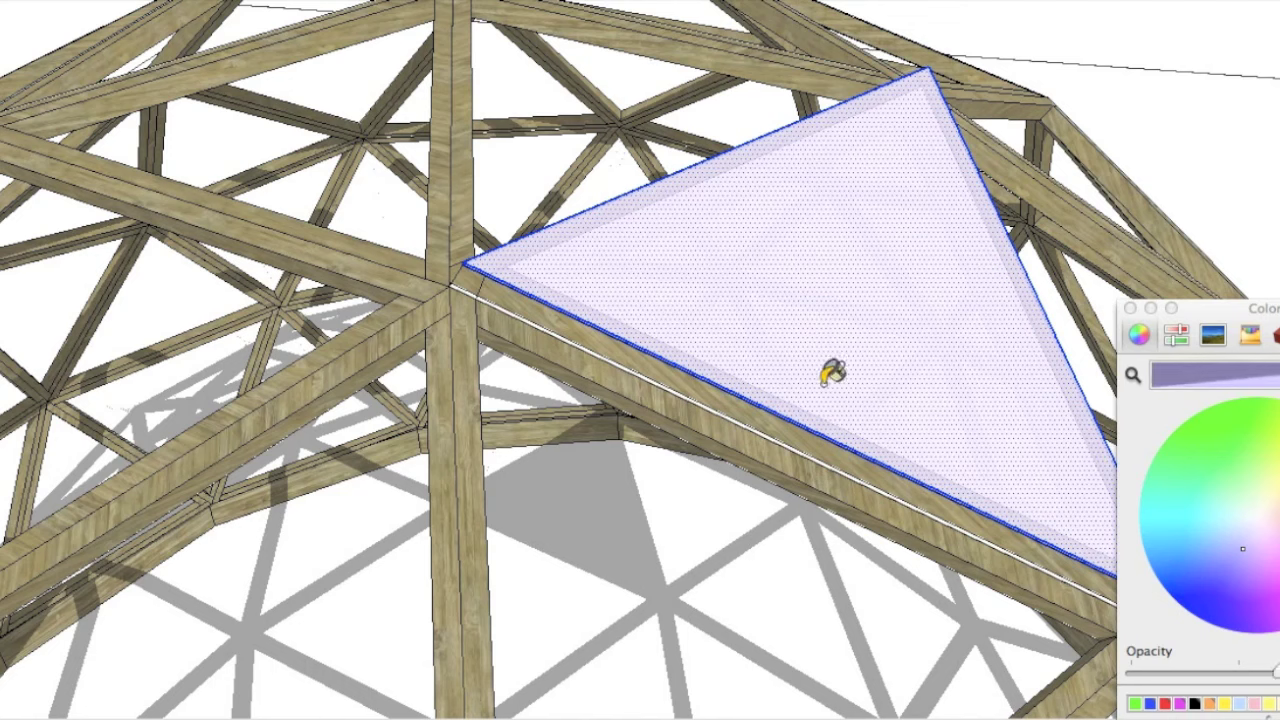
click(818, 332)
click(822, 328)
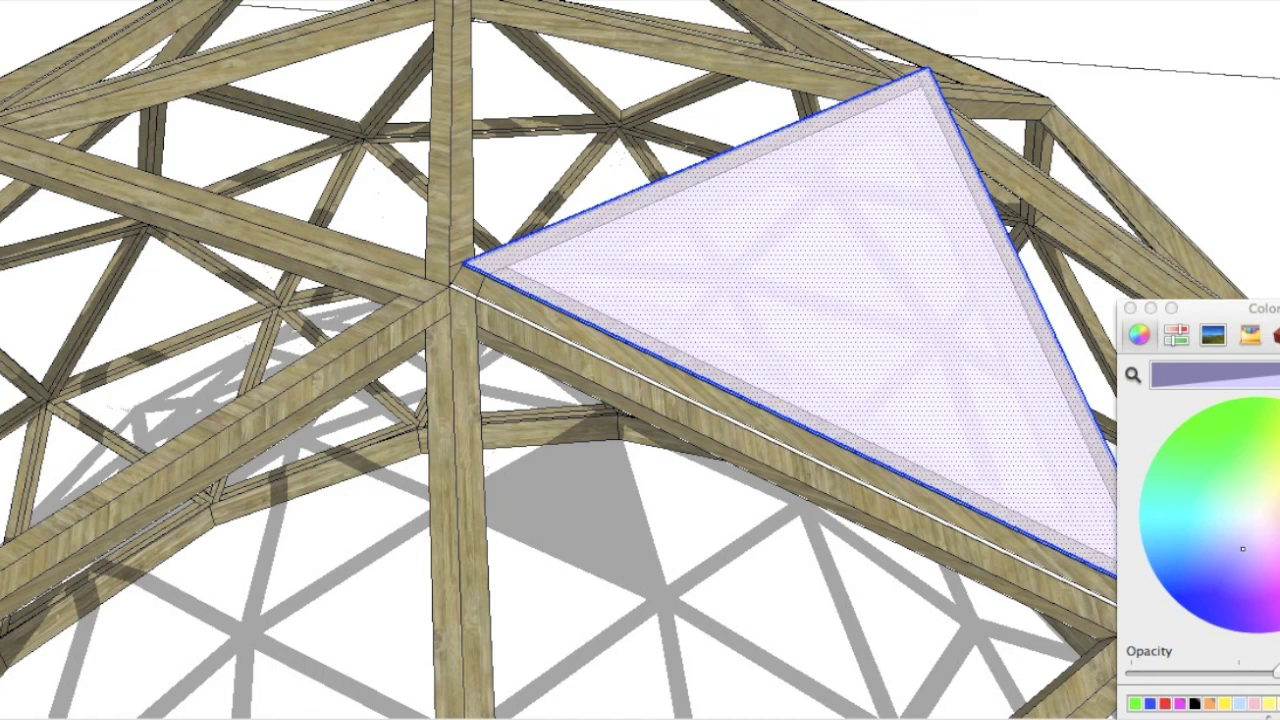
key(Escape)
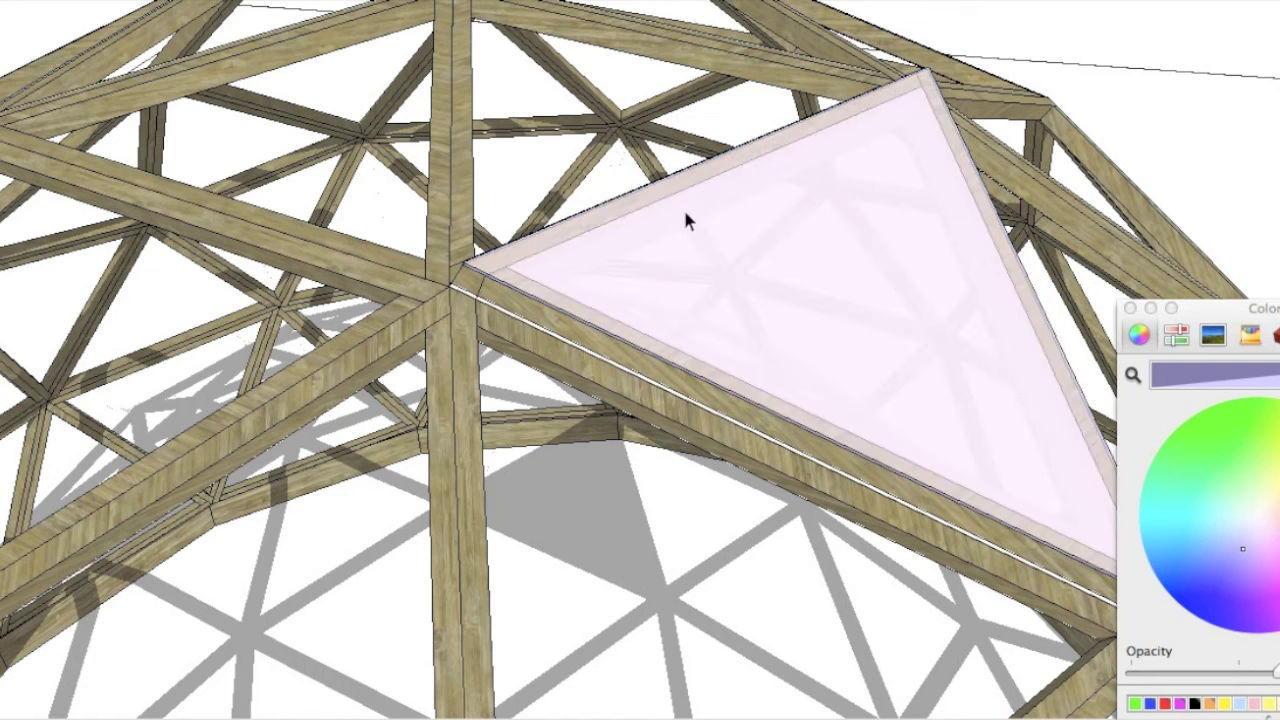
click(1130, 309)
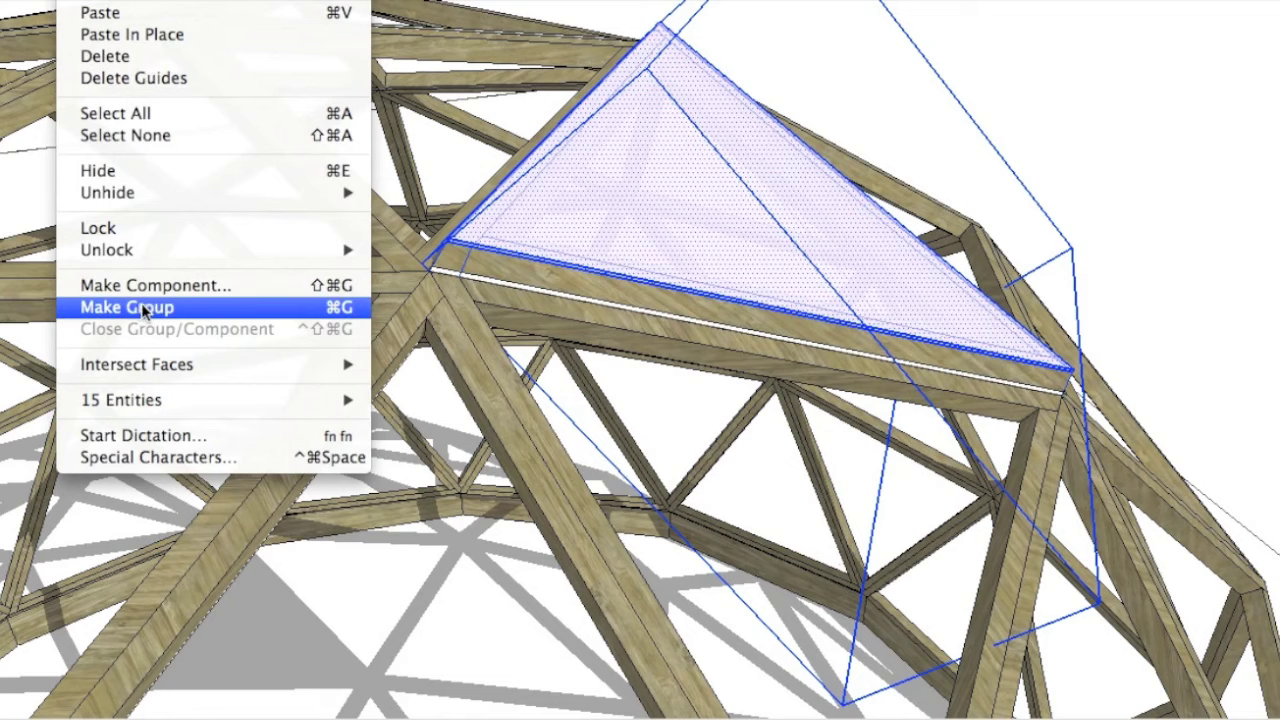
Group the glazed panel with its wooden frame and rotate the group open about its upper-left edge
click(139, 307)
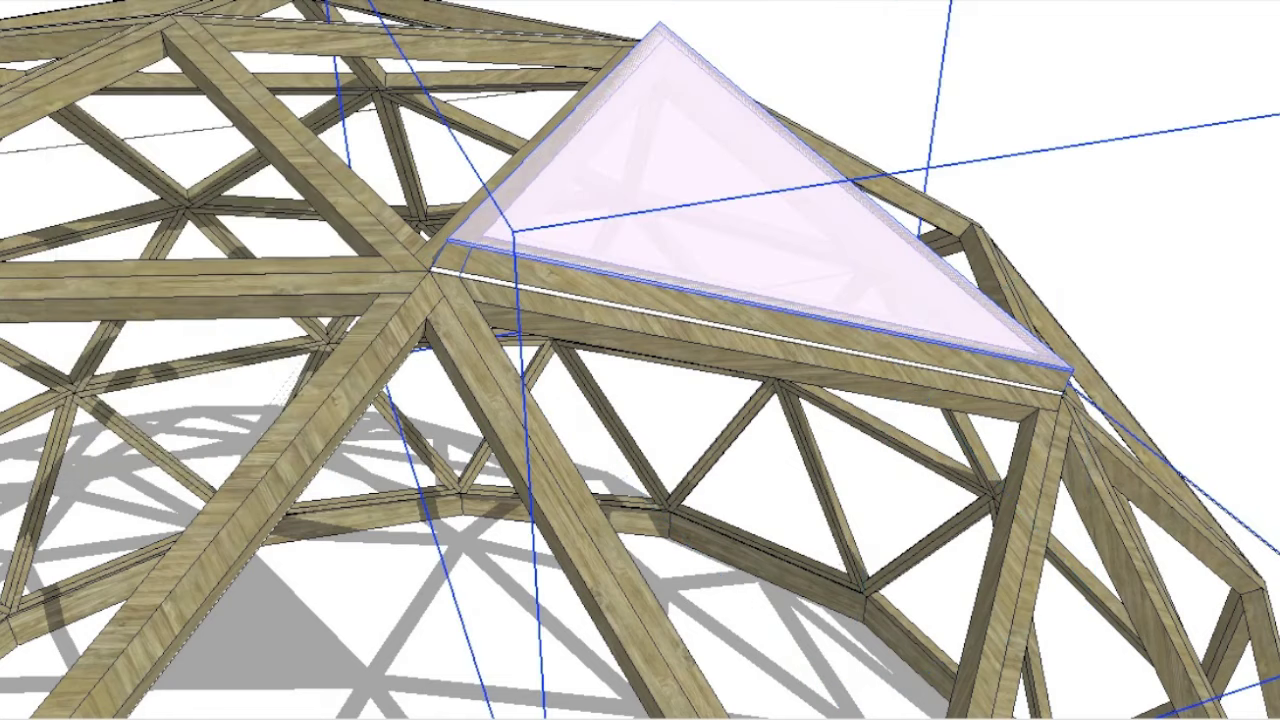
middle_drag(563, 220, 690, 210)
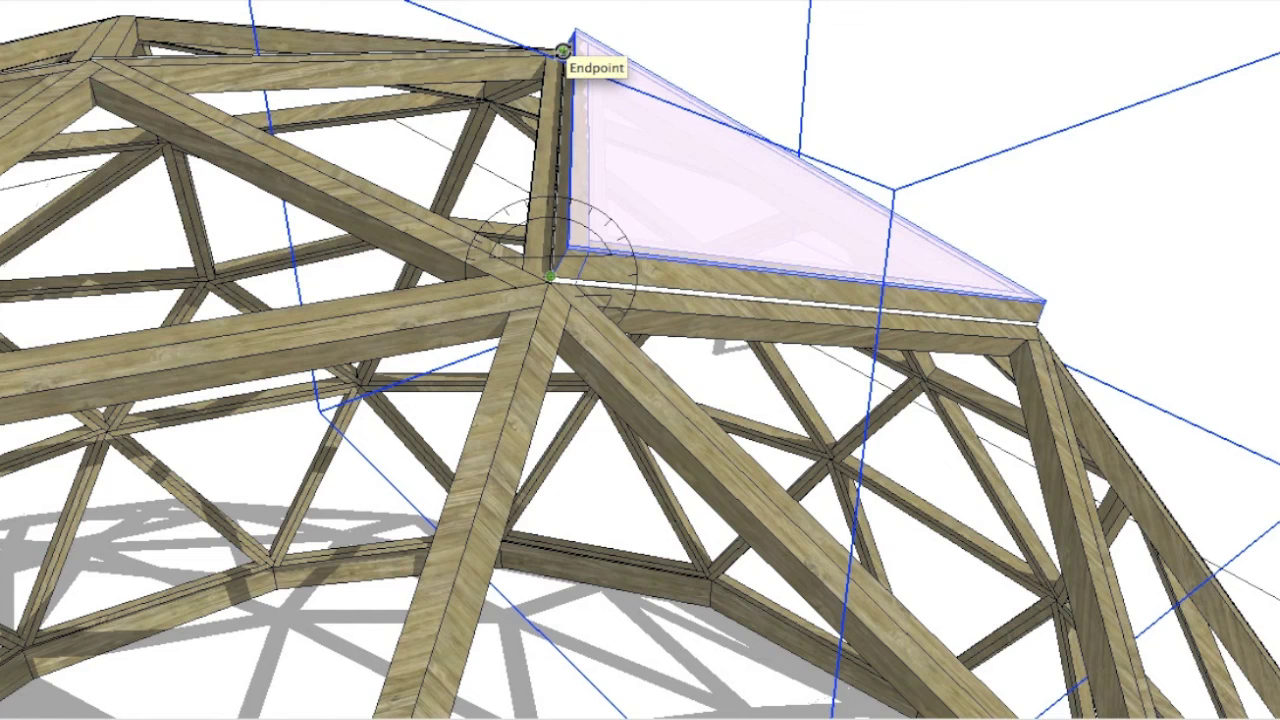
click(565, 50)
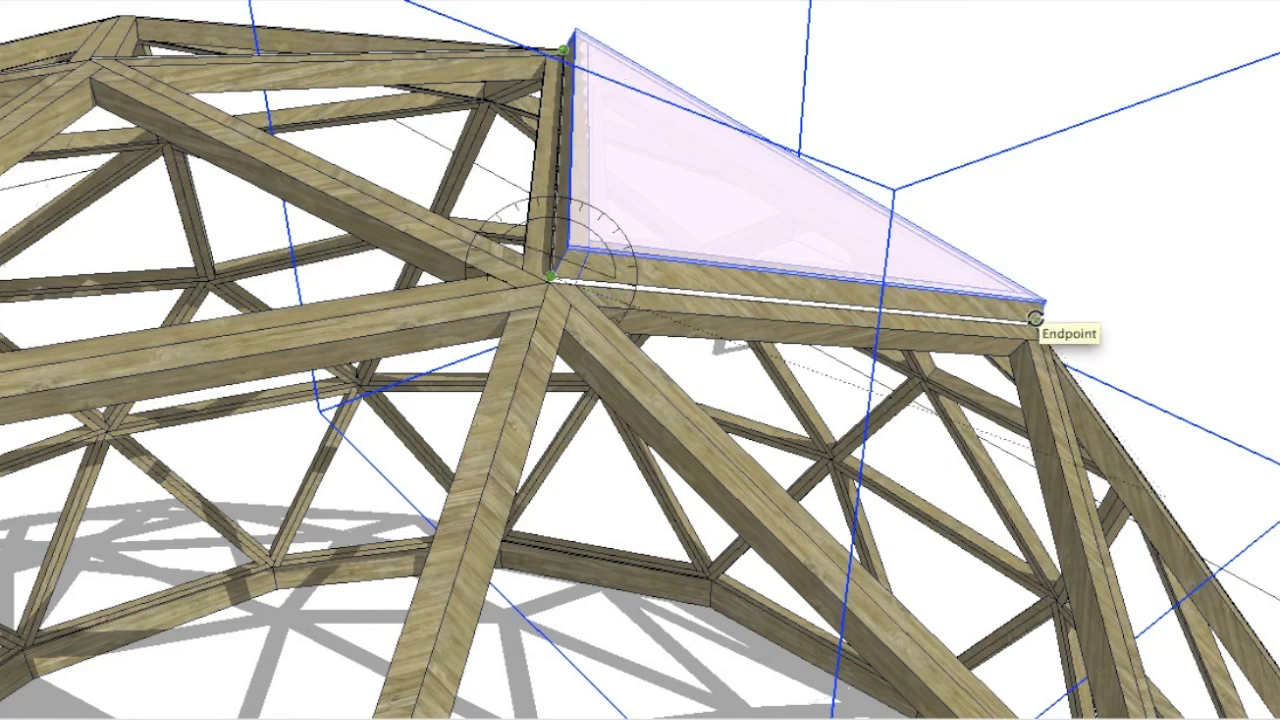
click(1036, 318)
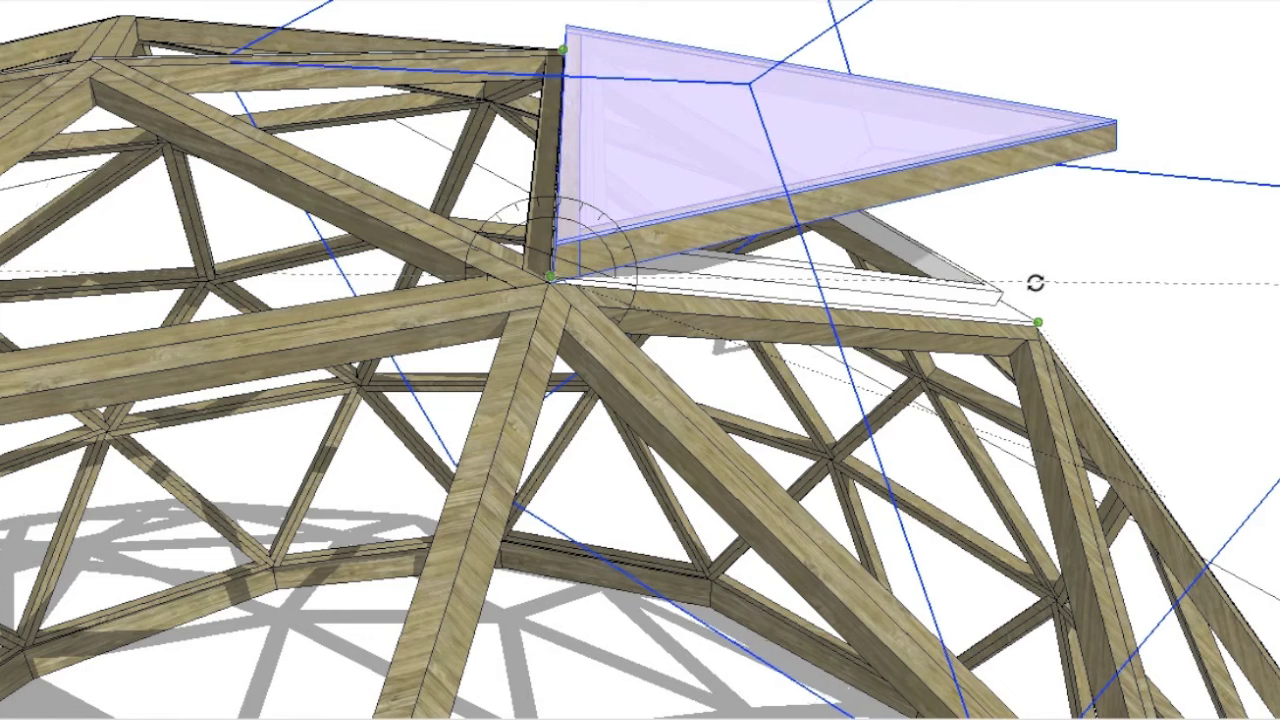
click(1035, 283)
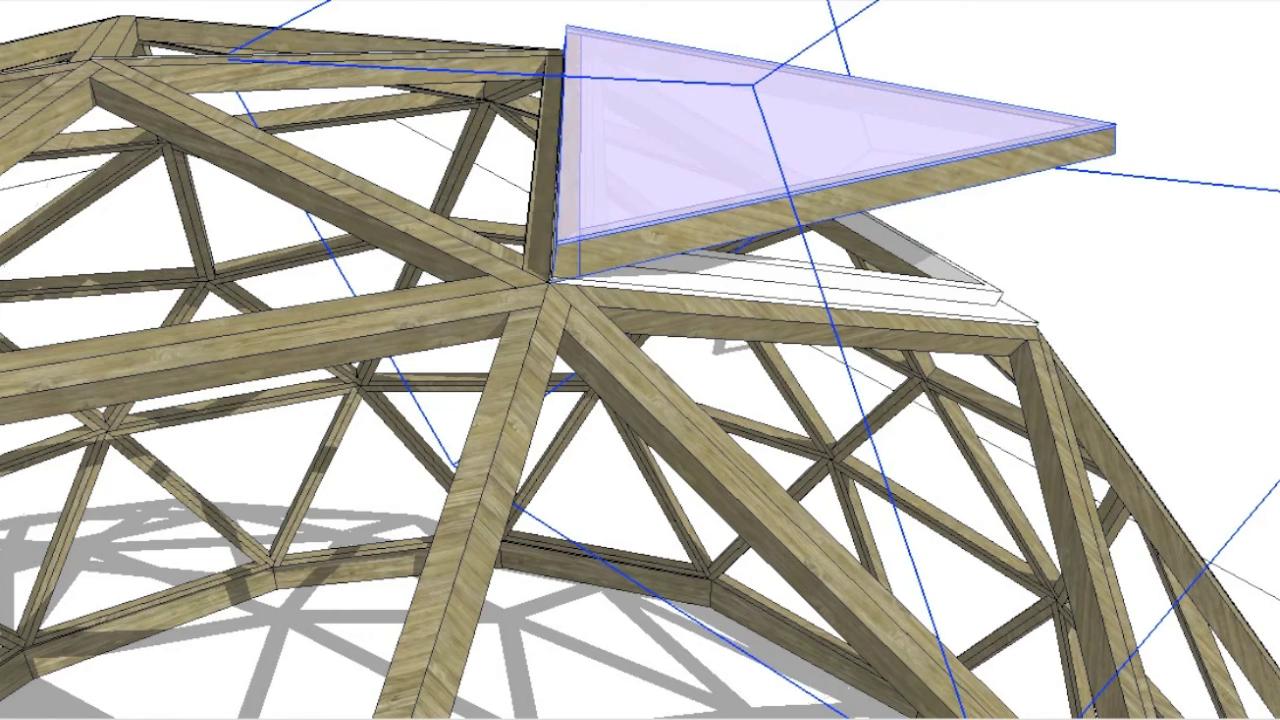
Examine the opened triangular window and the fixed frame beneath it from several sides of the dome
middle_drag(886, 271, 849, 286)
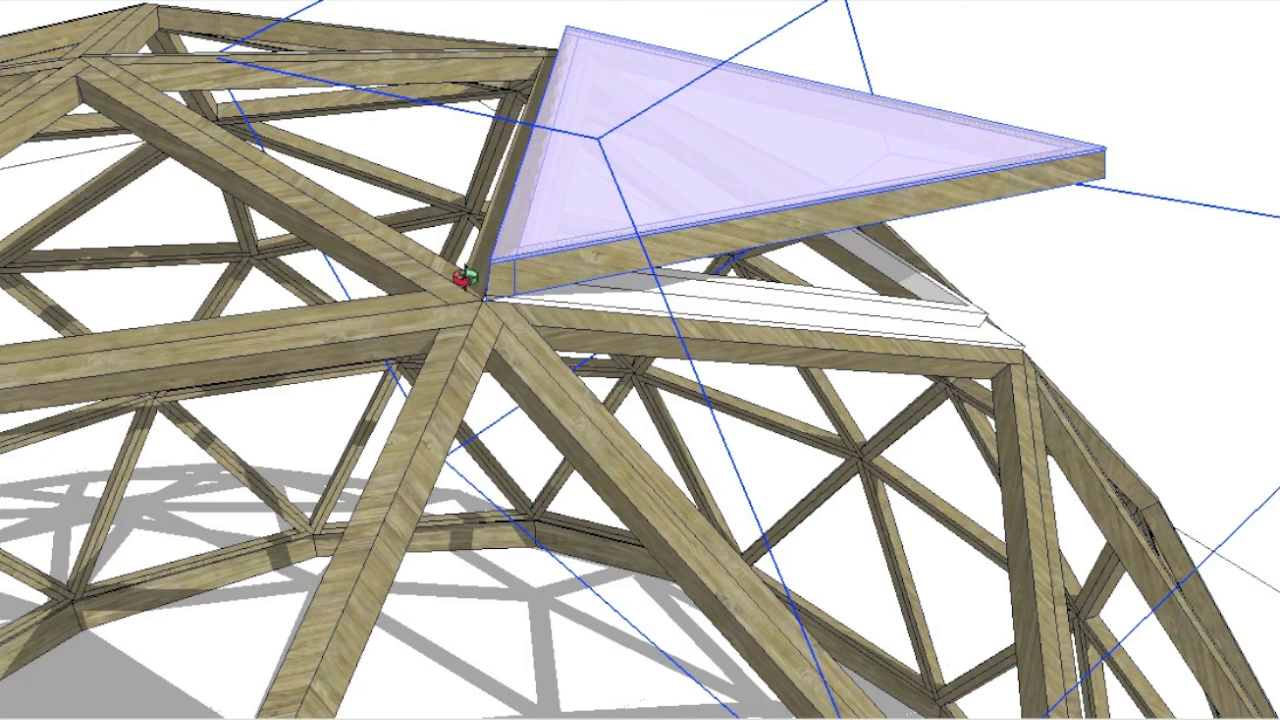
middle_drag(652, 274, 335, 120)
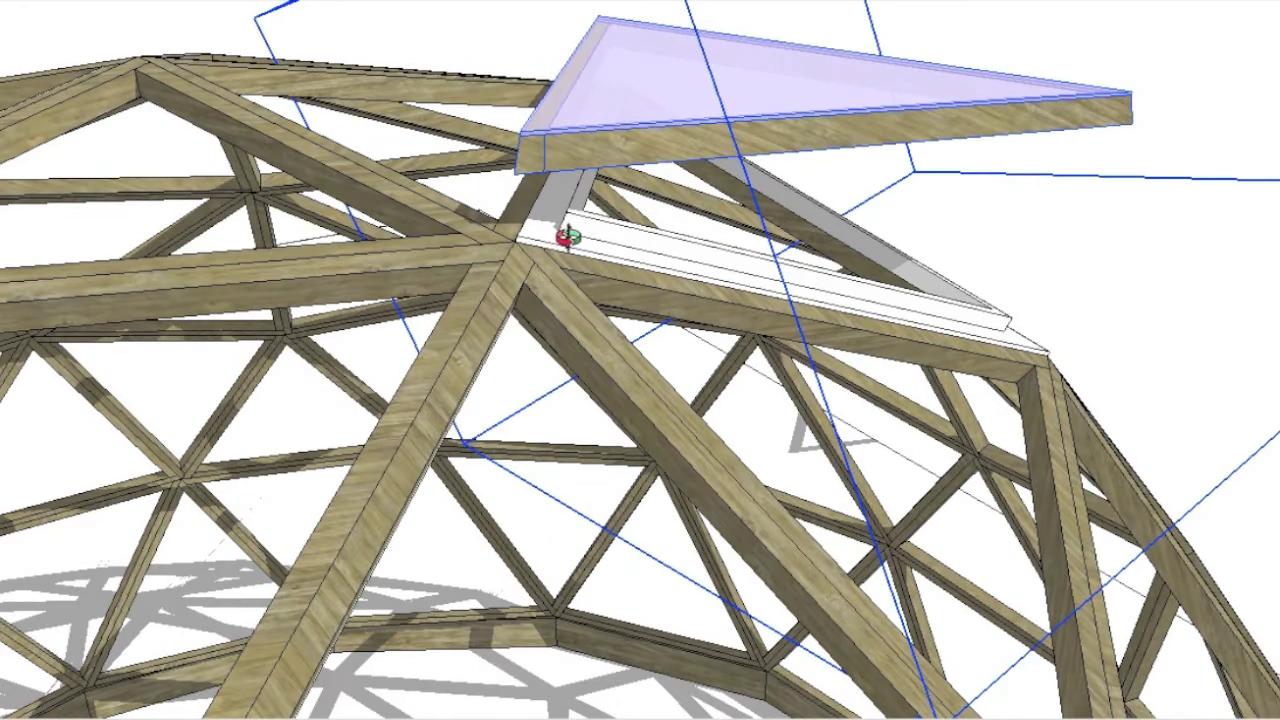
mouse_move(800, 300)
middle_down()
mouse_move(457, 323)
mouse_move(691, 357)
mouse_move(508, 360)
mouse_move(523, 354)
mouse_move(443, 329)
mouse_move(414, 263)
mouse_move(727, 255)
mouse_move(771, 296)
mouse_move(654, 391)
middle_up()
scroll(529, 266, down, 4)
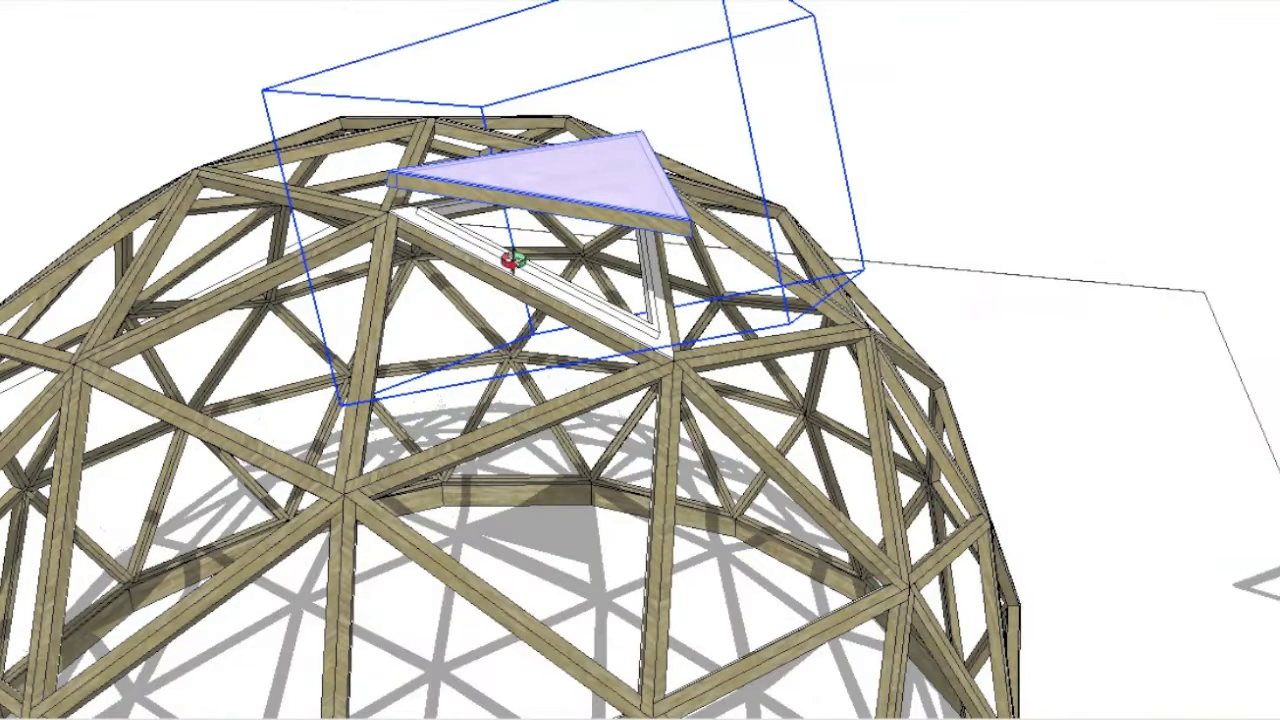
scroll(563, 283, up, 1)
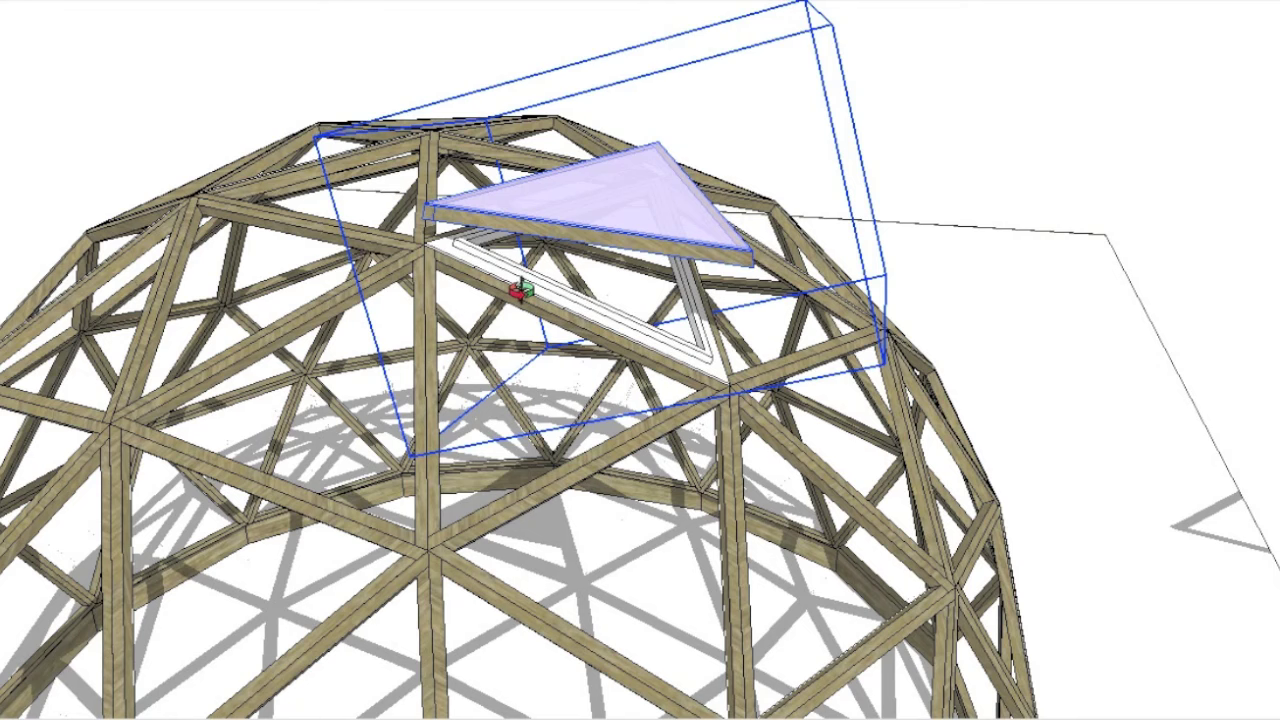
middle_drag(531, 329, 530, 305)
scroll(530, 305, down, 2)
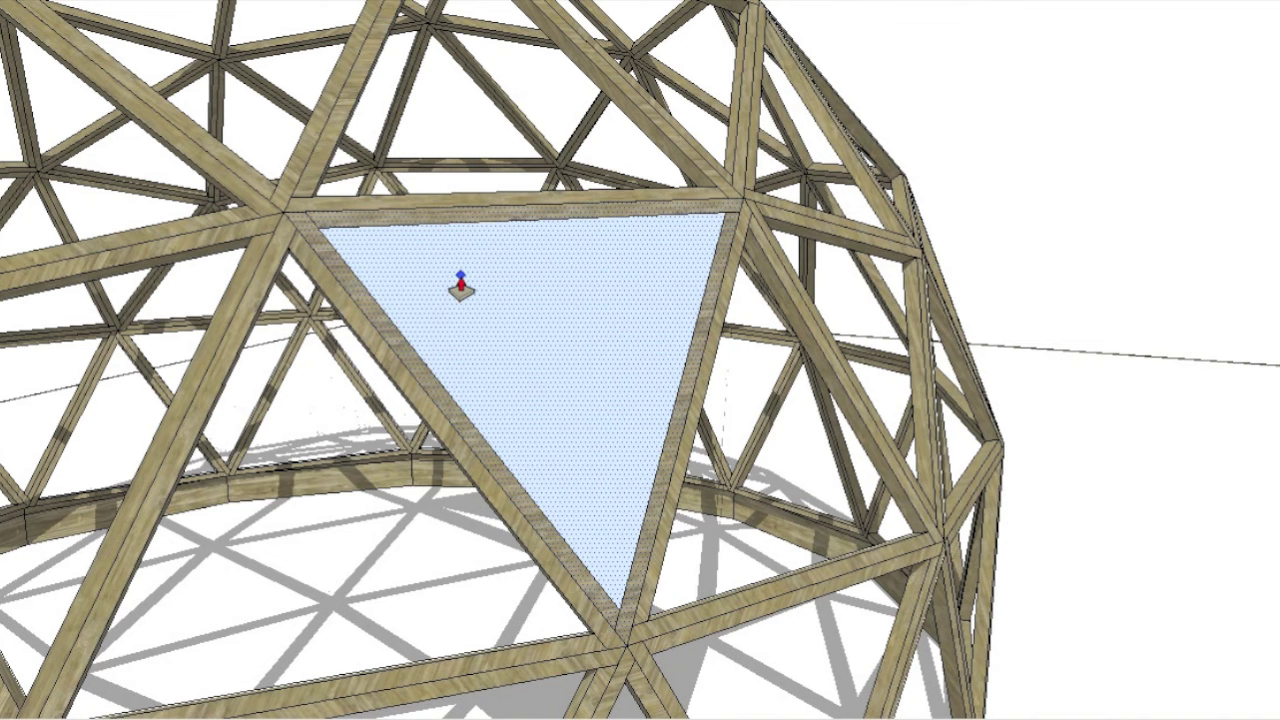
Push/Pull the triangular face between the struts outward by the last used distance, and pull a further layer out from it
double_click(460, 284)
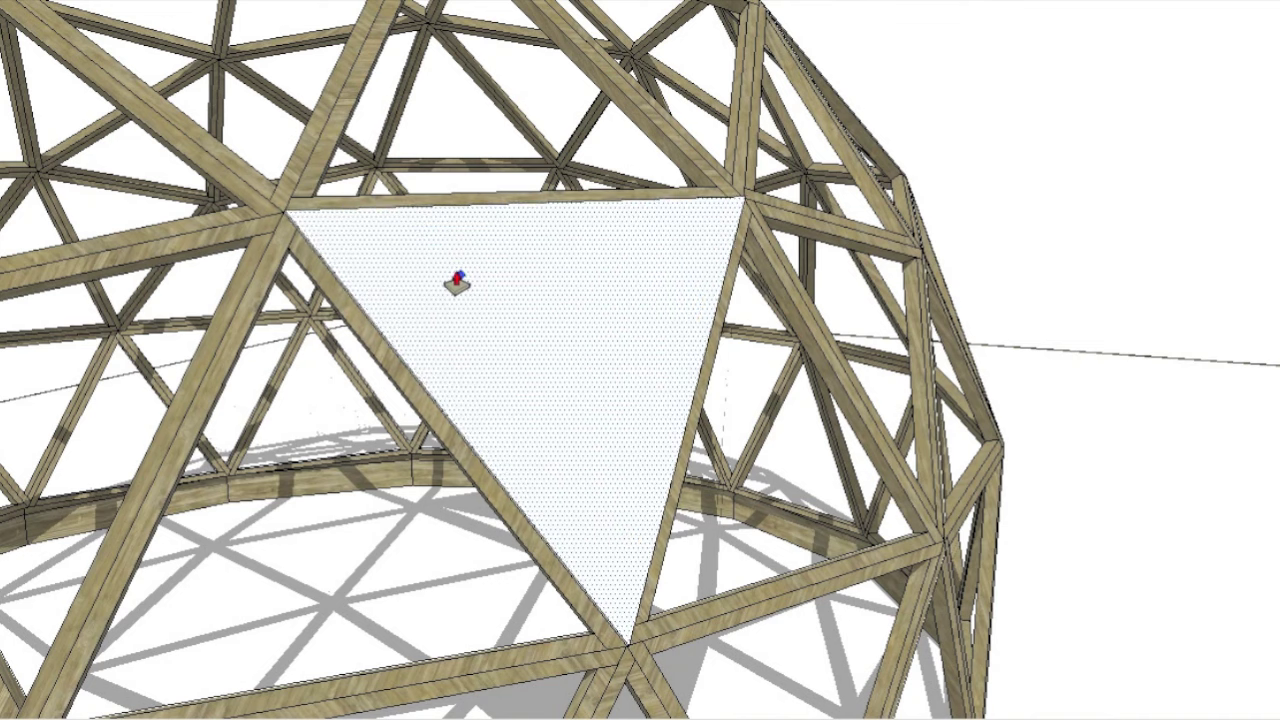
key(ctrl+z)
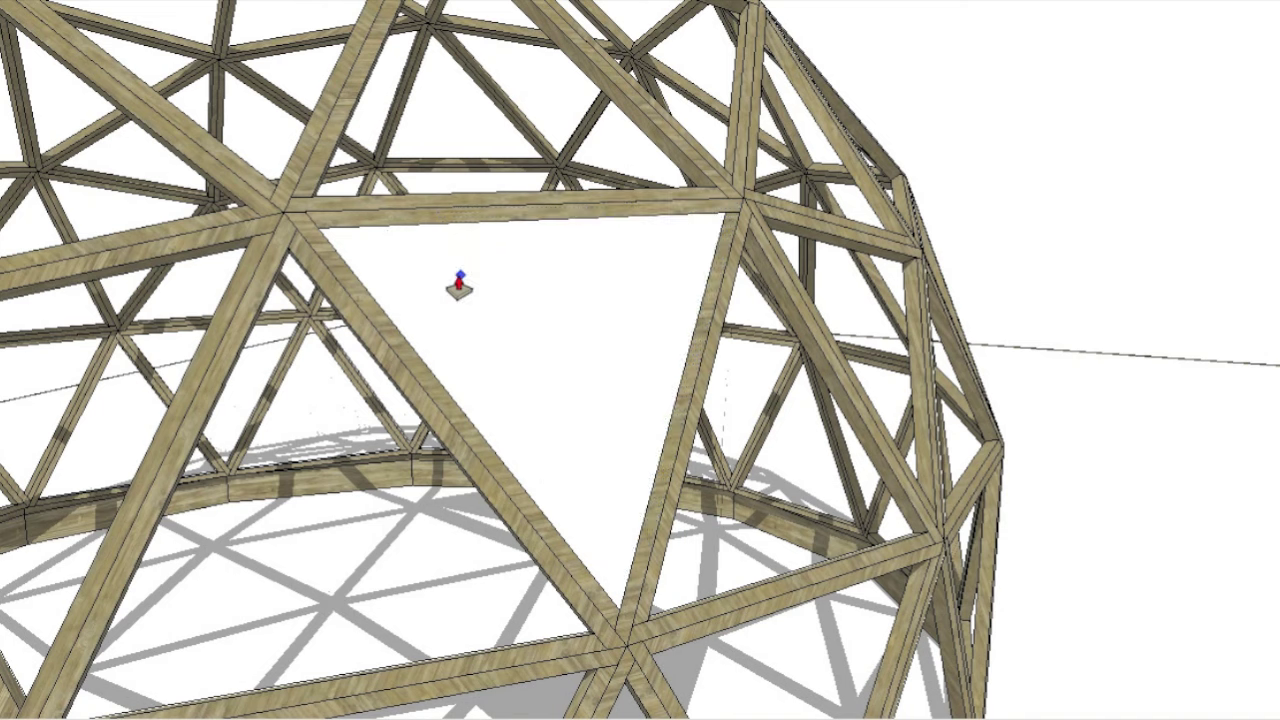
double_click(460, 284)
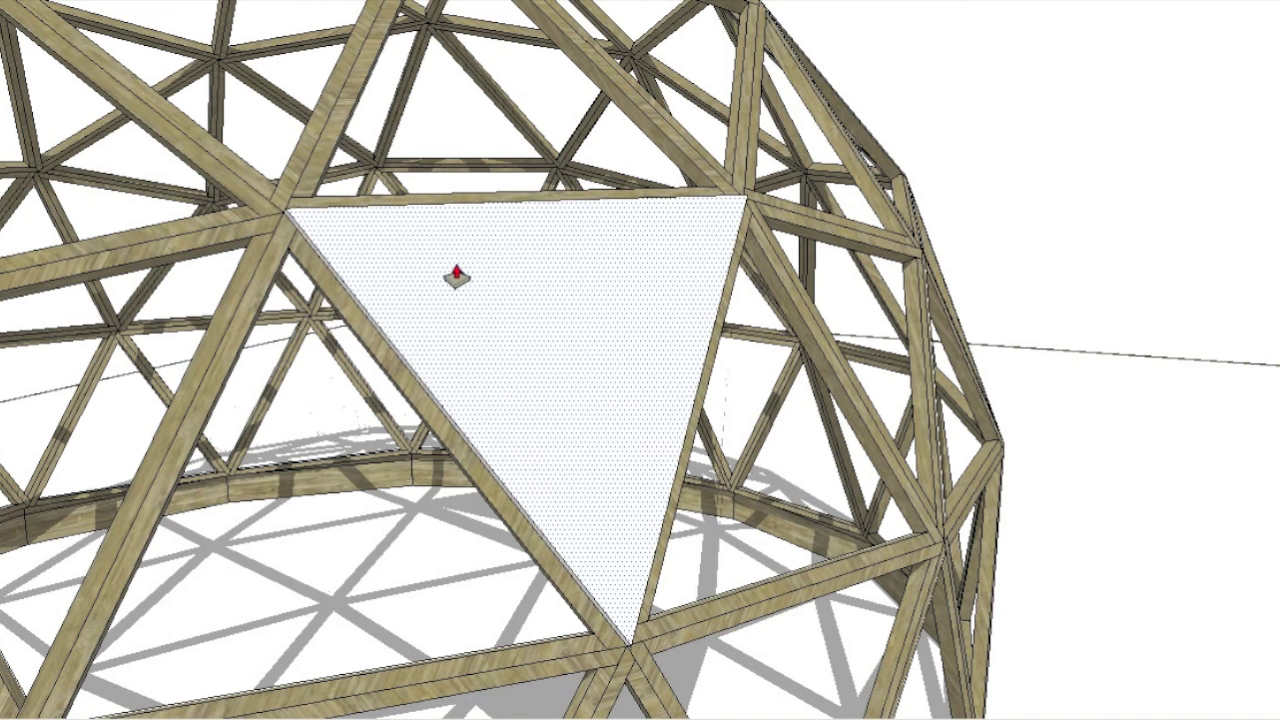
click(460, 276)
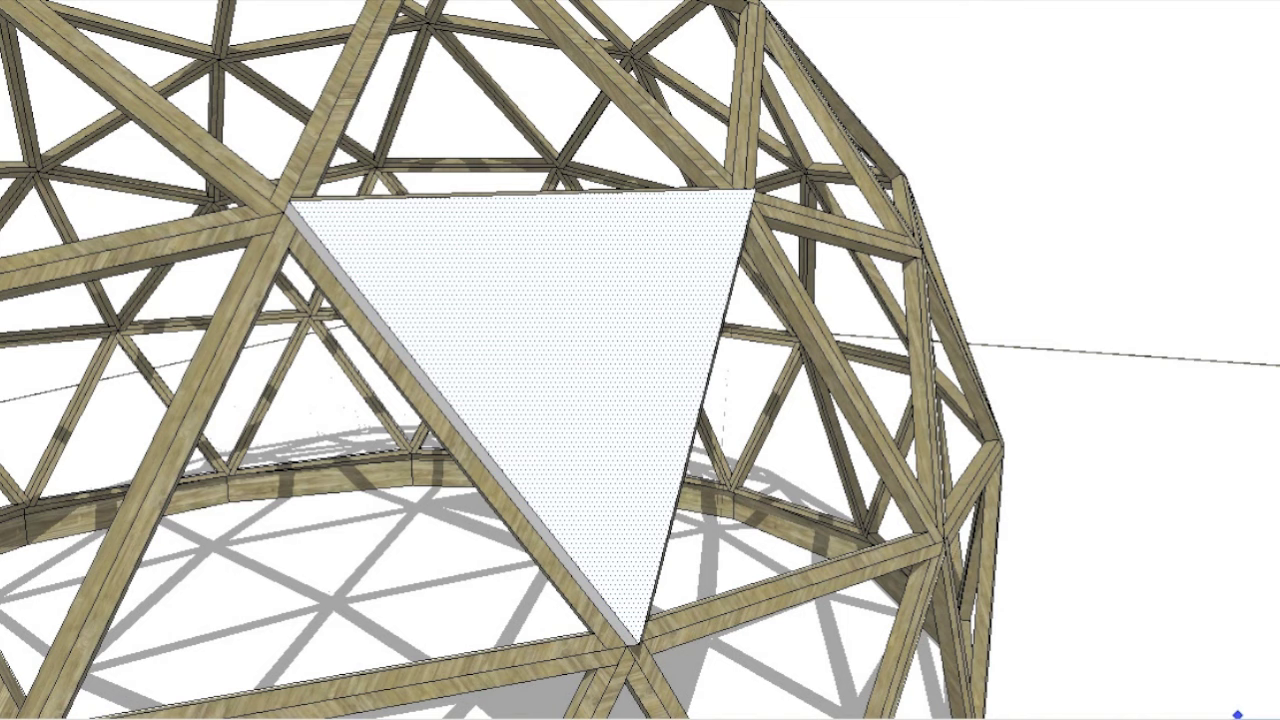
Undo the last Push/Pull layer and offset the triangular face's outline inward to leave an even border
key(ctrl+z)
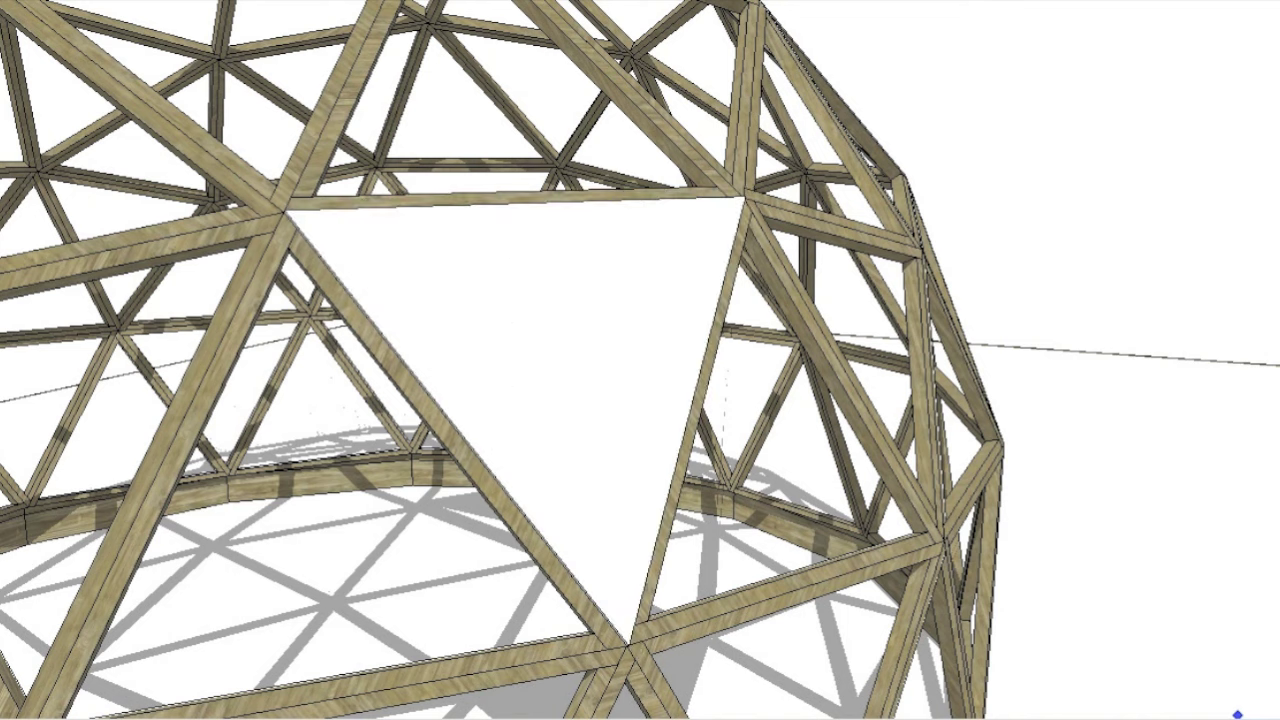
mouse_move(397, 400)
middle_down()
mouse_move(509, 403)
mouse_move(474, 334)
mouse_move(525, 358)
middle_up()
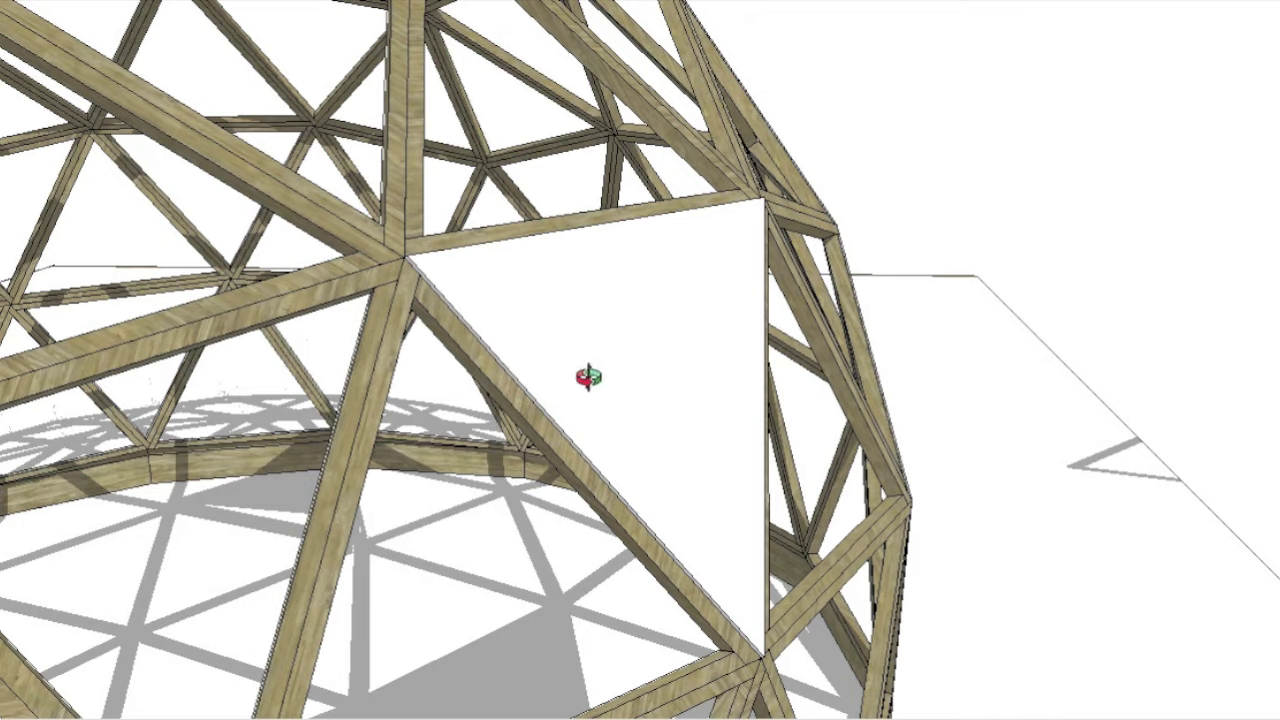
middle_drag(620, 388, 551, 396)
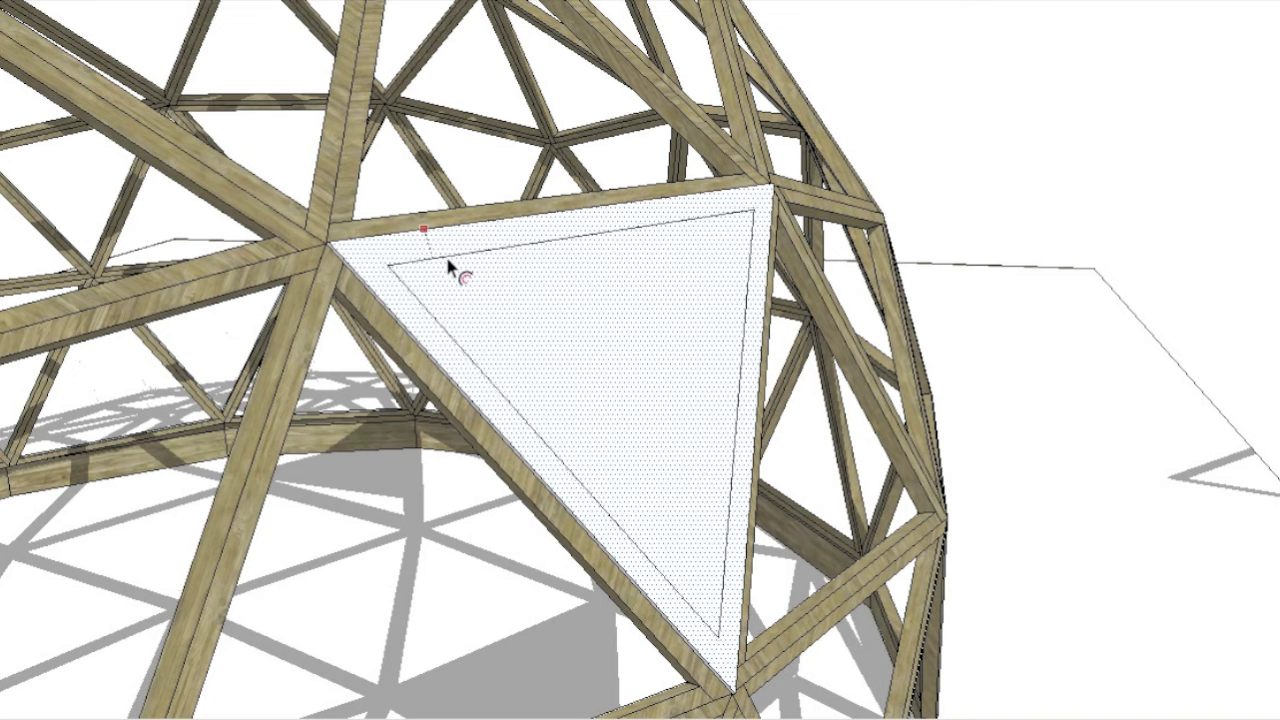
click(449, 263)
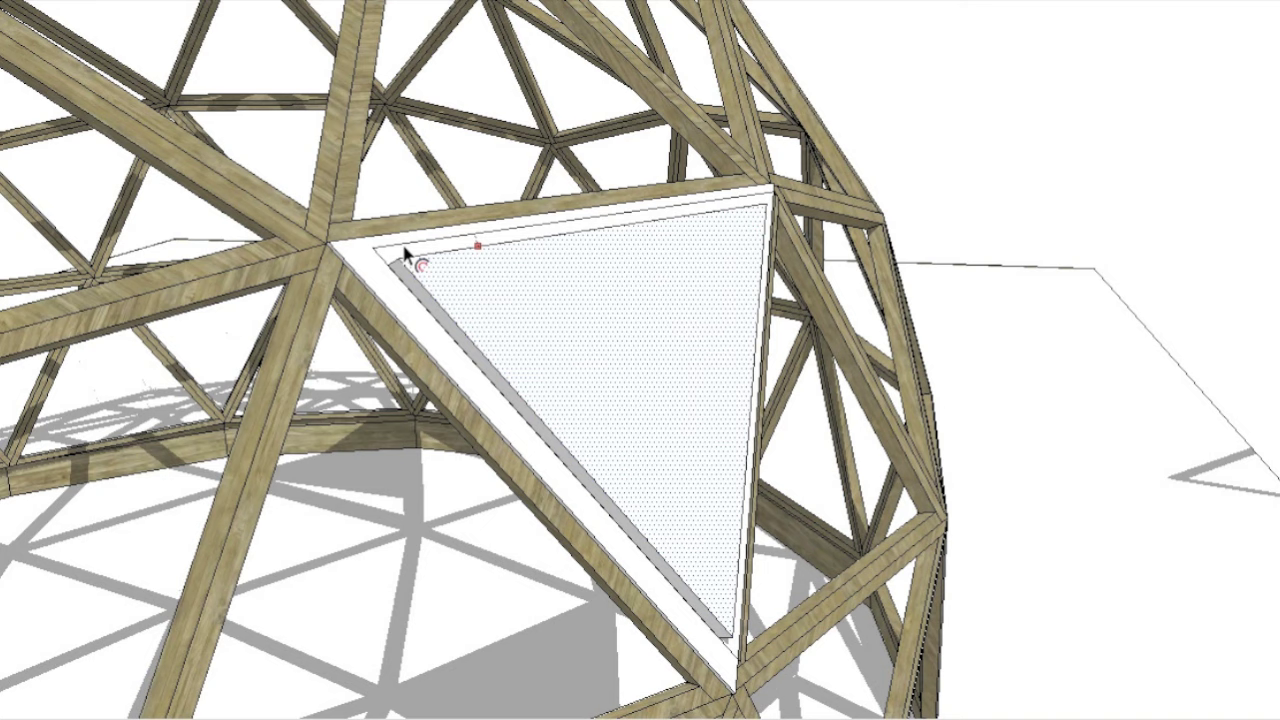
Offset the raised inner triangle's outline outward and Push/Pull the resulting ring to form an overhanging rim
click(404, 248)
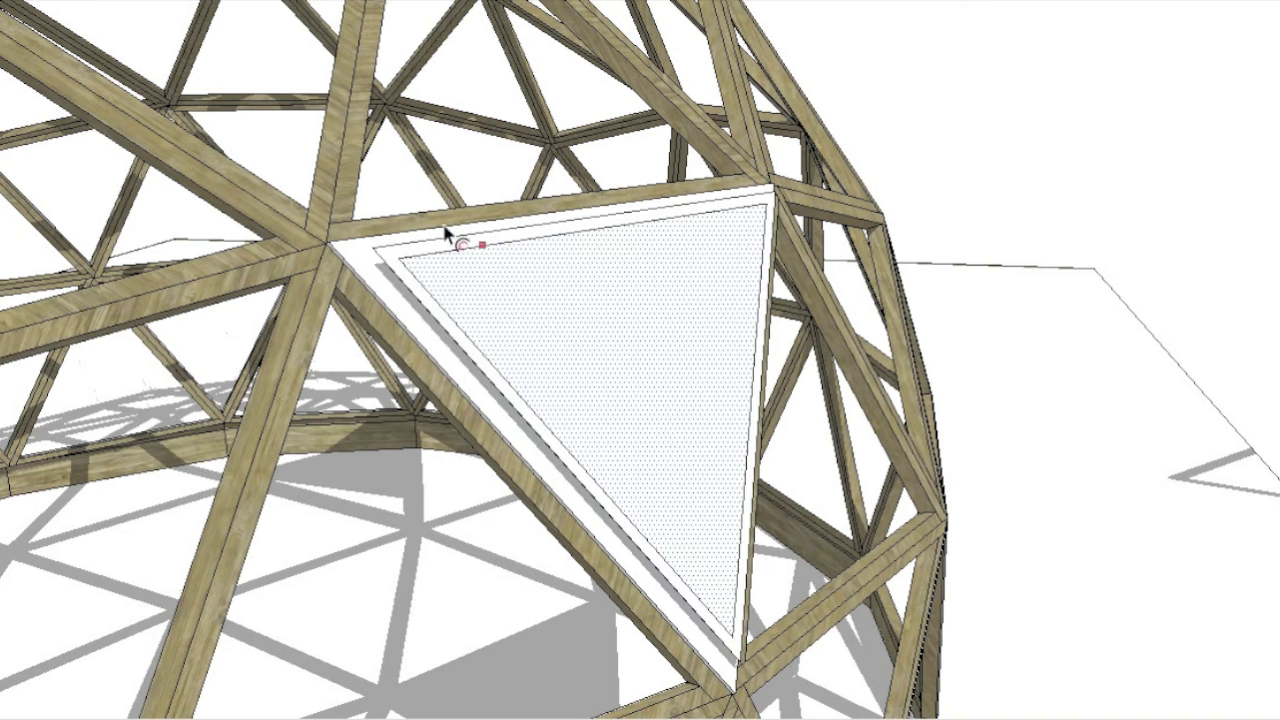
key(p)
click(401, 264)
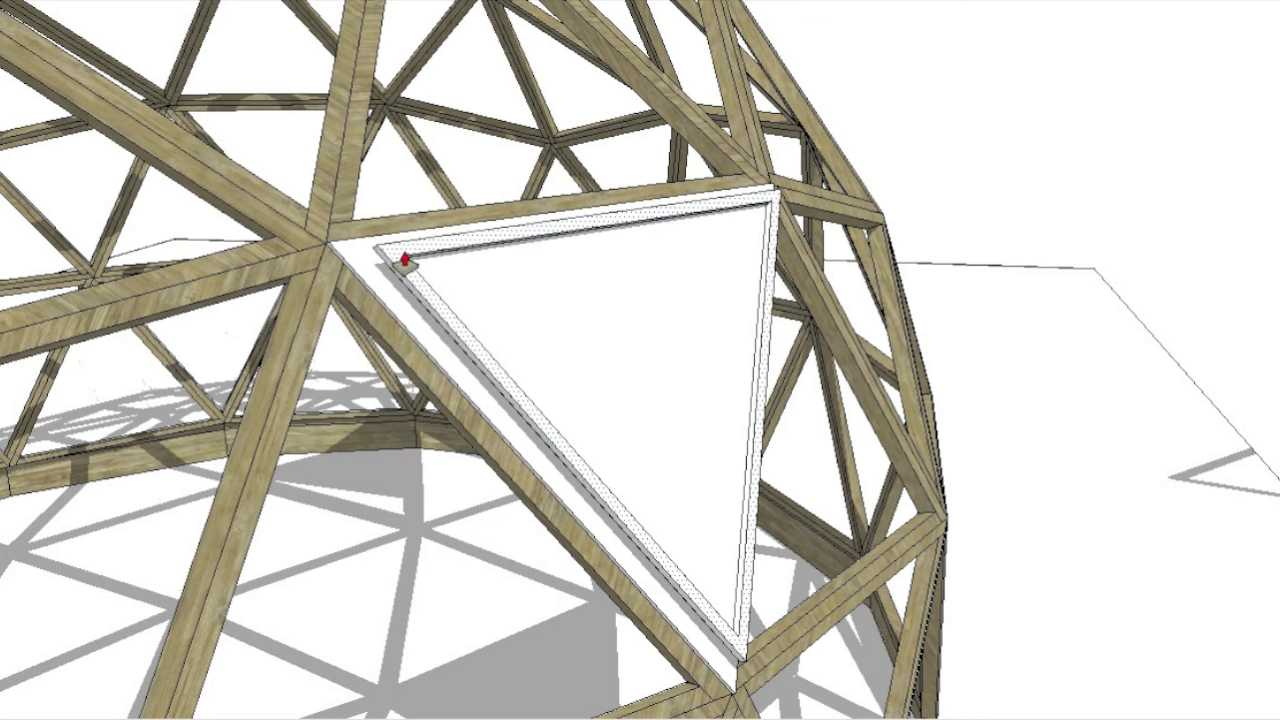
click(403, 261)
click(597, 378)
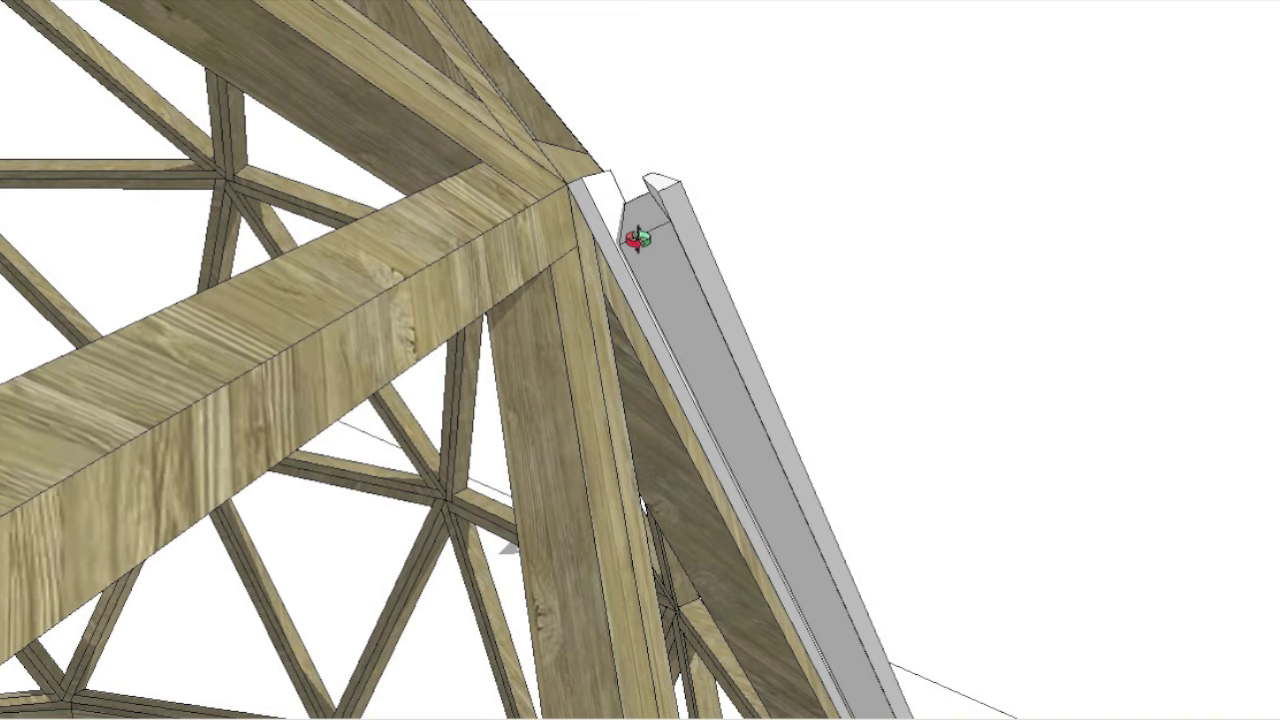
Select all connected geometry of the hollow triangular window frame and make it a group
drag(634, 237, 628, 228)
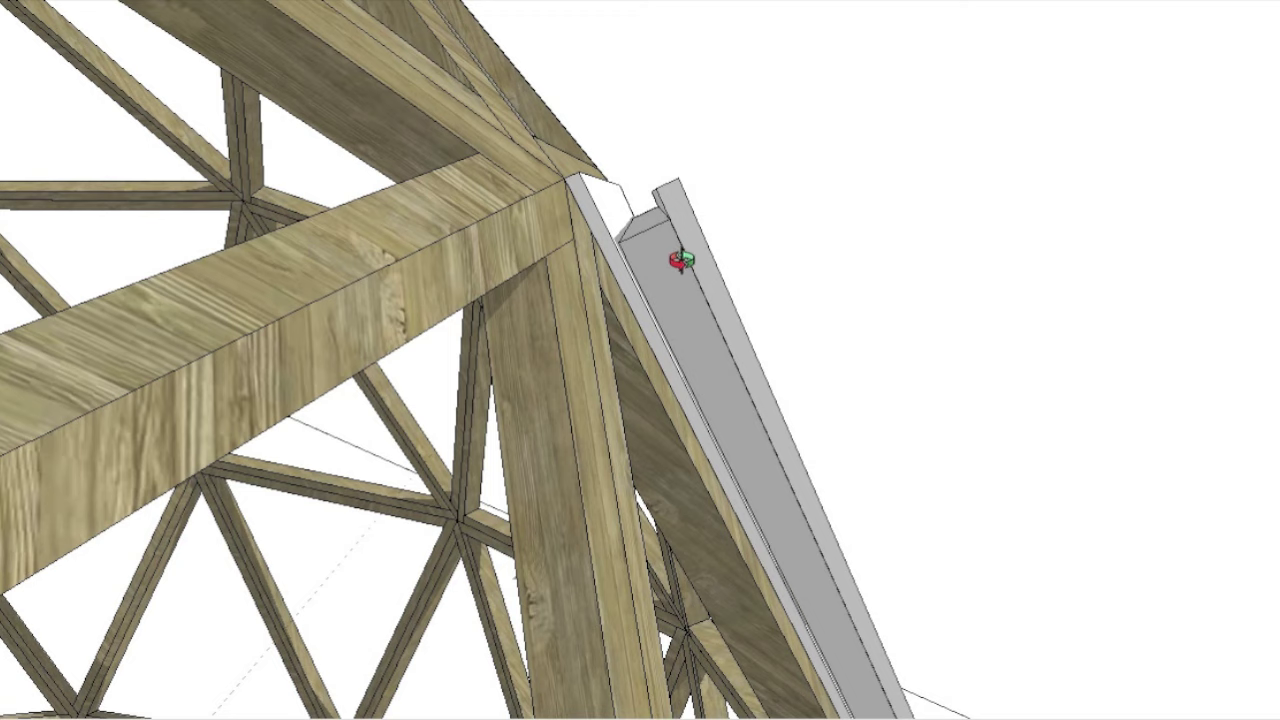
drag(680, 260, 565, 321)
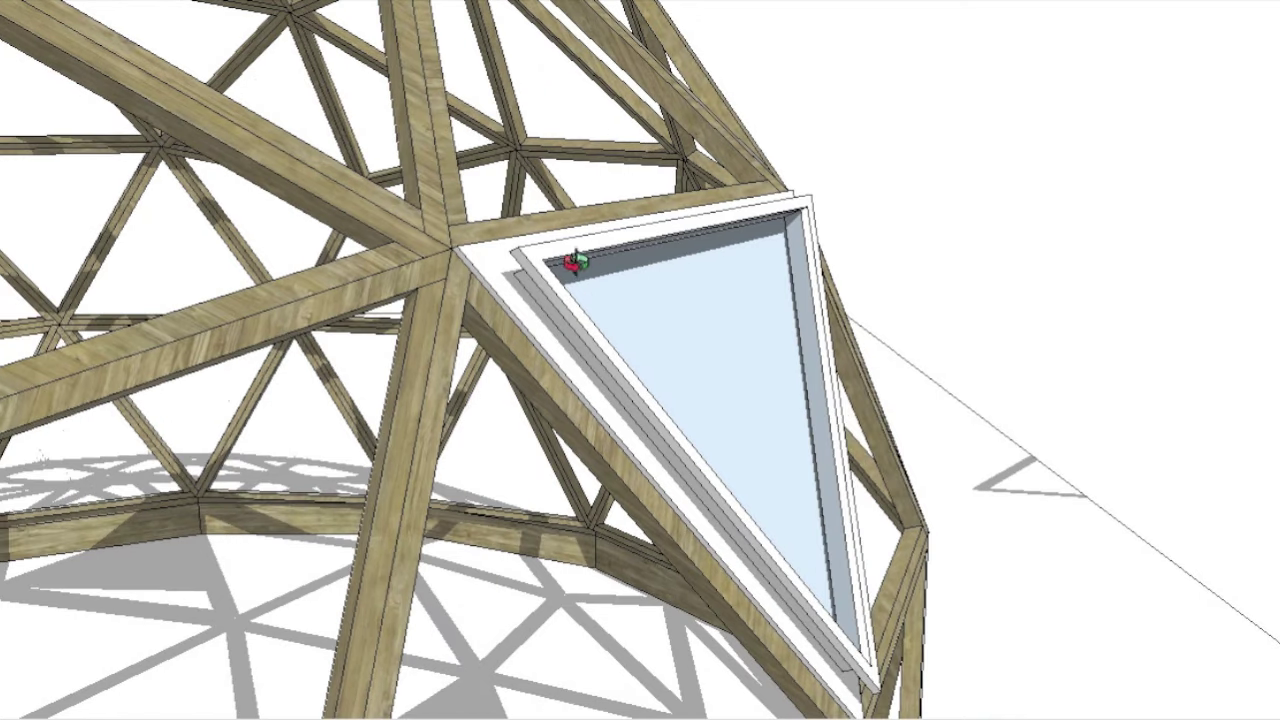
triple_click(547, 317)
click(79, 2)
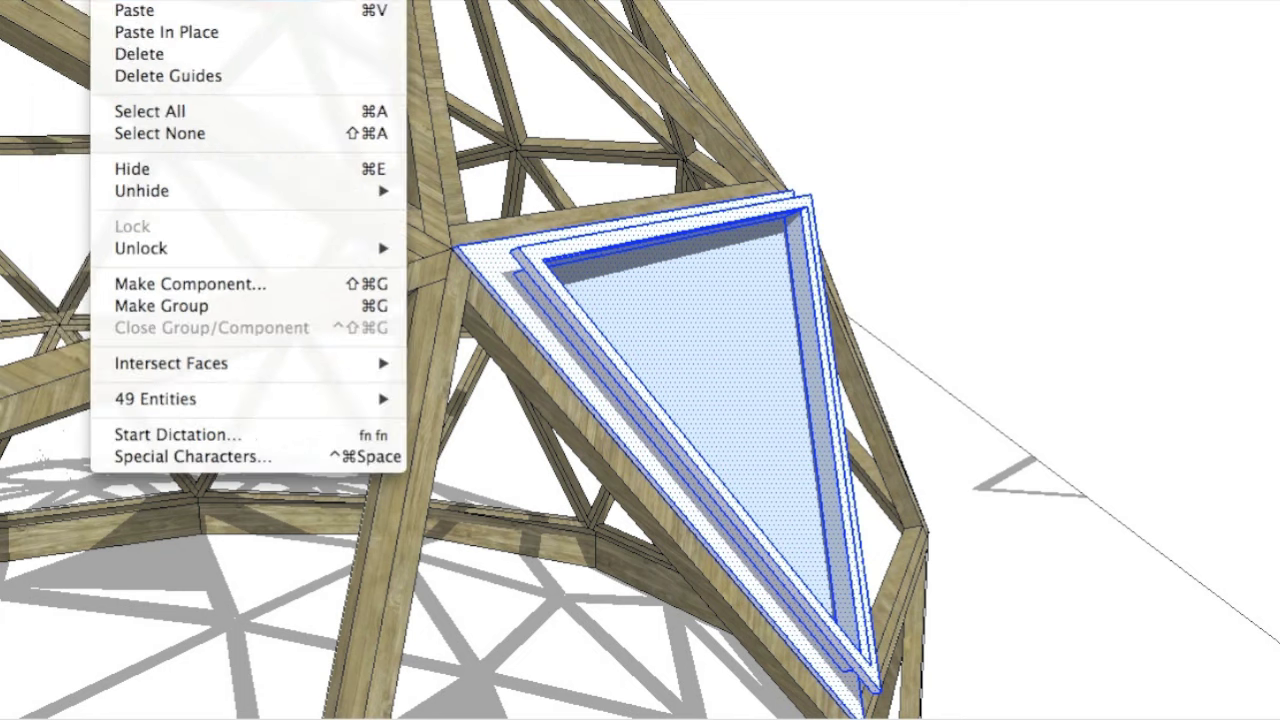
click(154, 306)
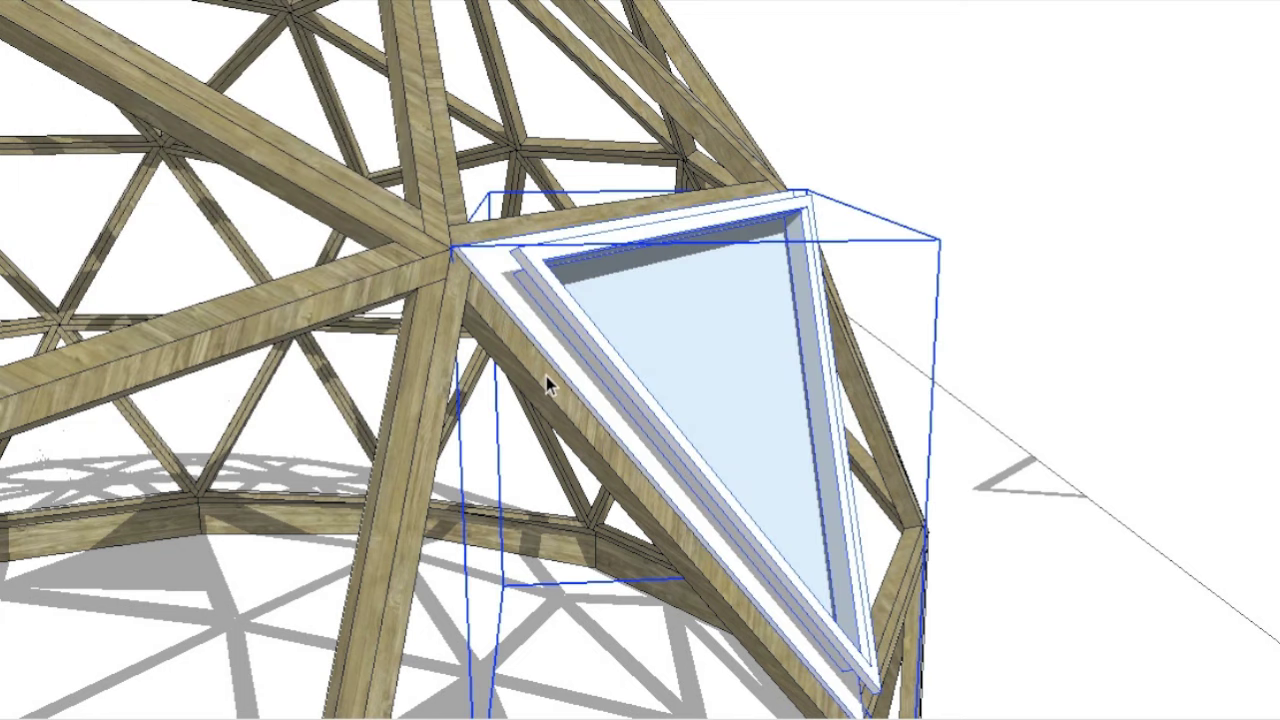
click(942, 101)
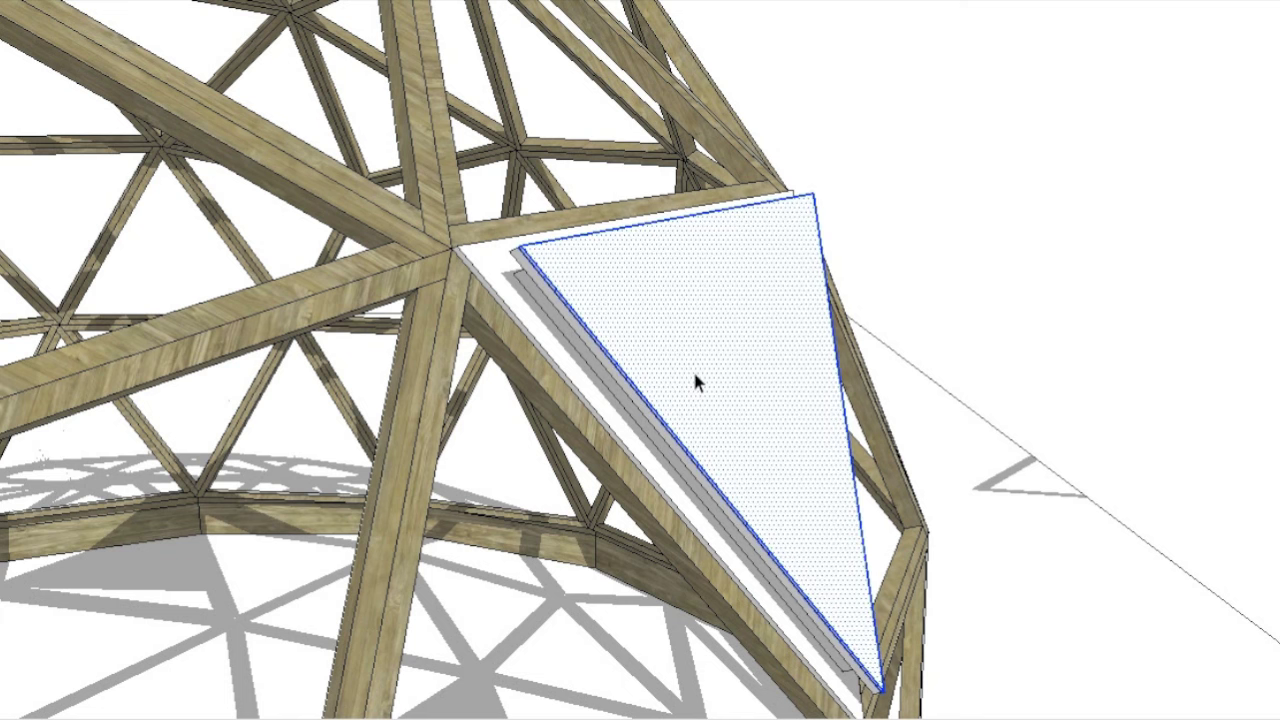
Paint the triangular panel covering the frame with the translucent pale lilac material
key(b)
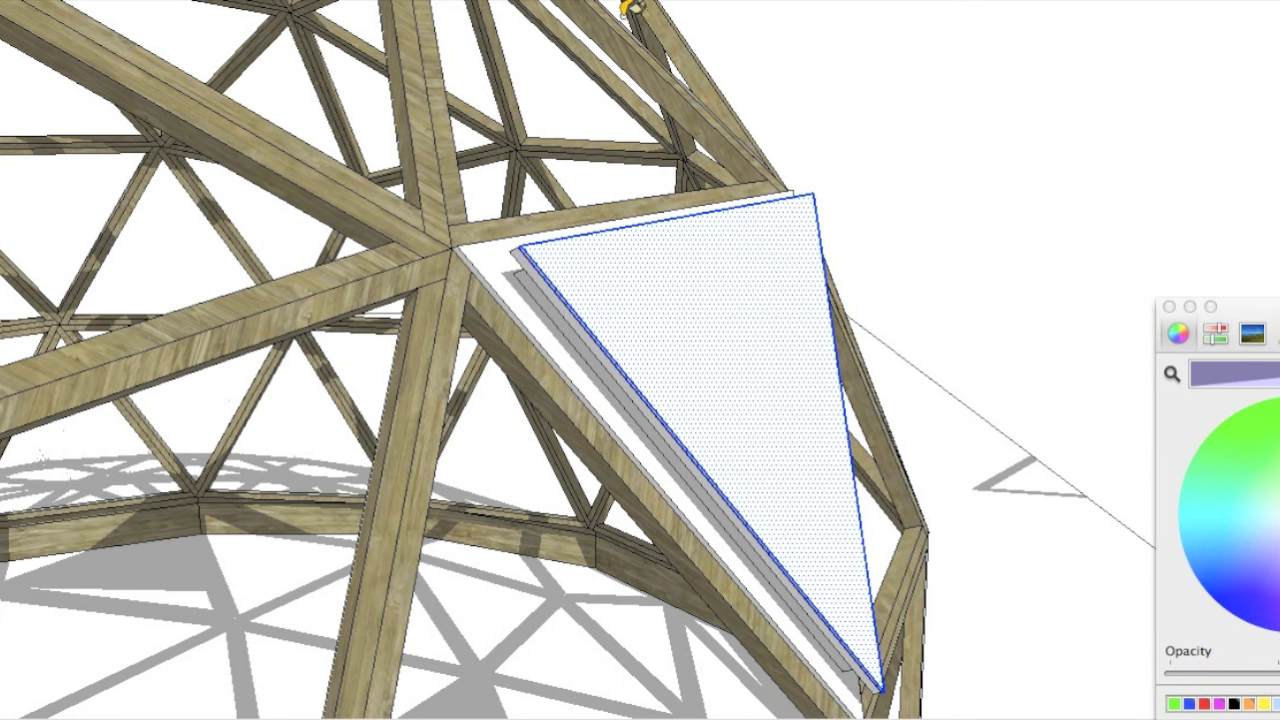
click(720, 322)
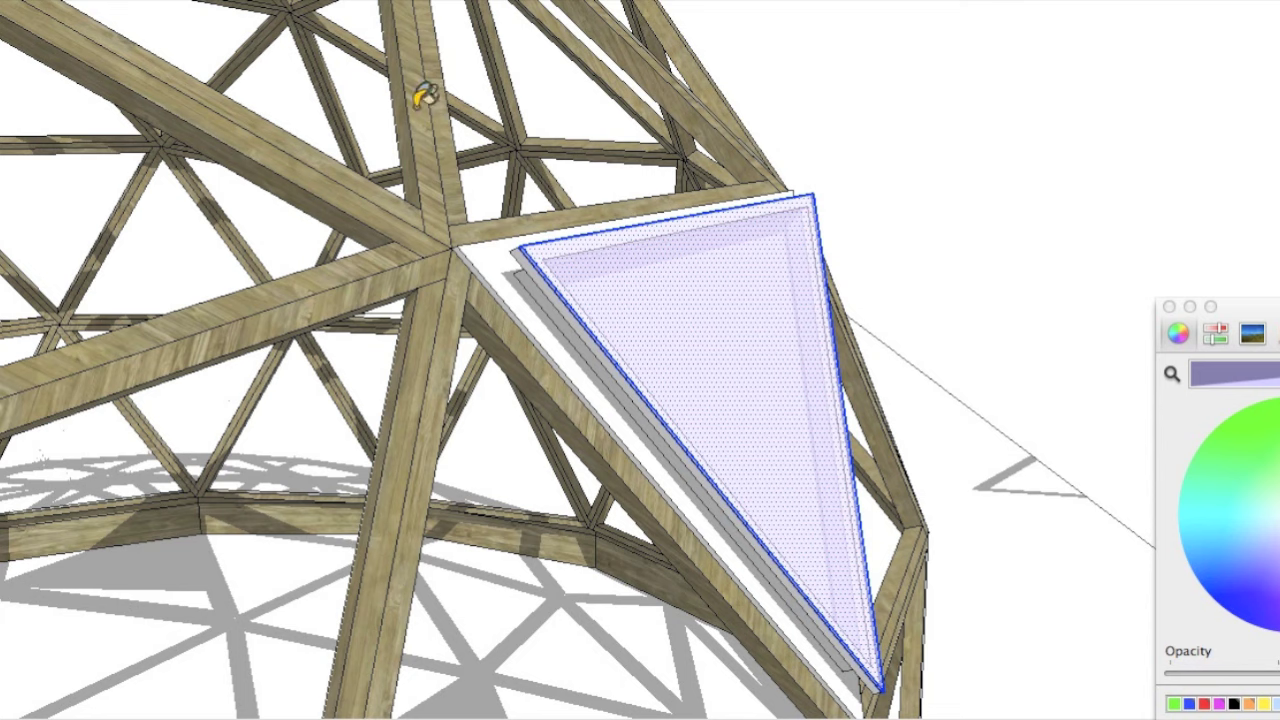
click(878, 200)
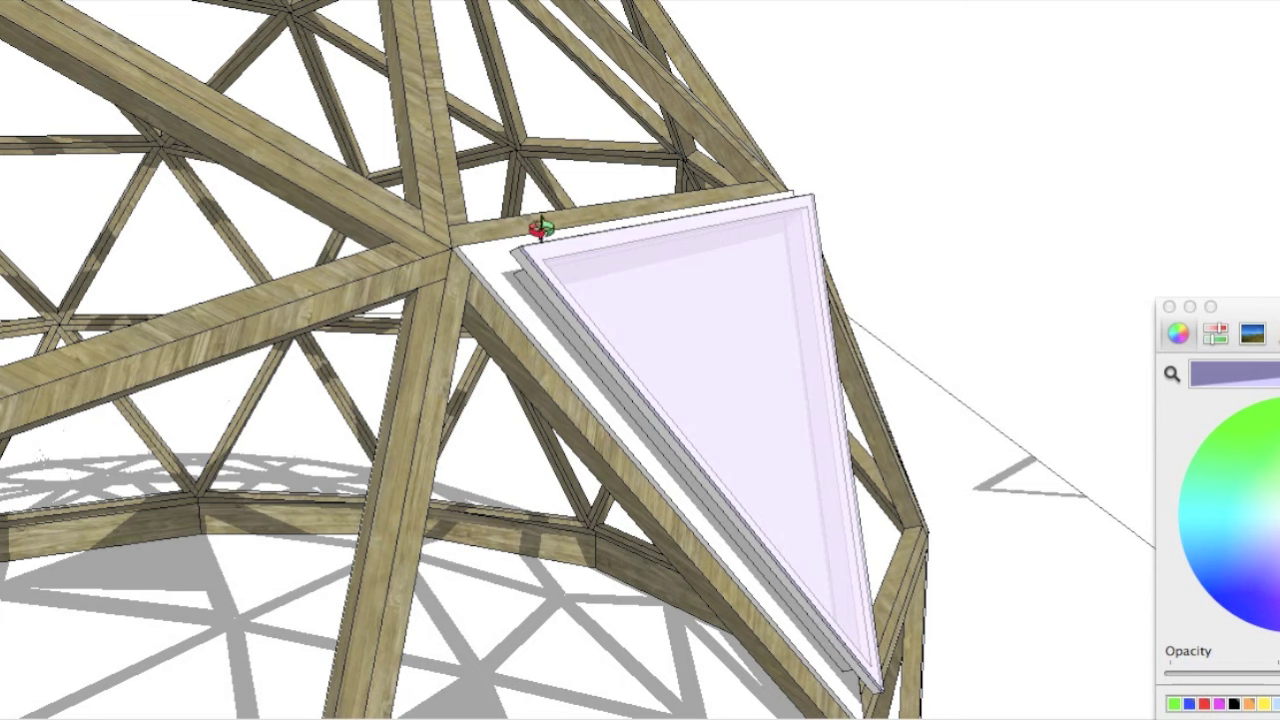
Examine the glazed frame's overhanging rim and corner profile close up where it meets the timber struts
drag(543, 363, 646, 349)
scroll(641, 292, up, 3)
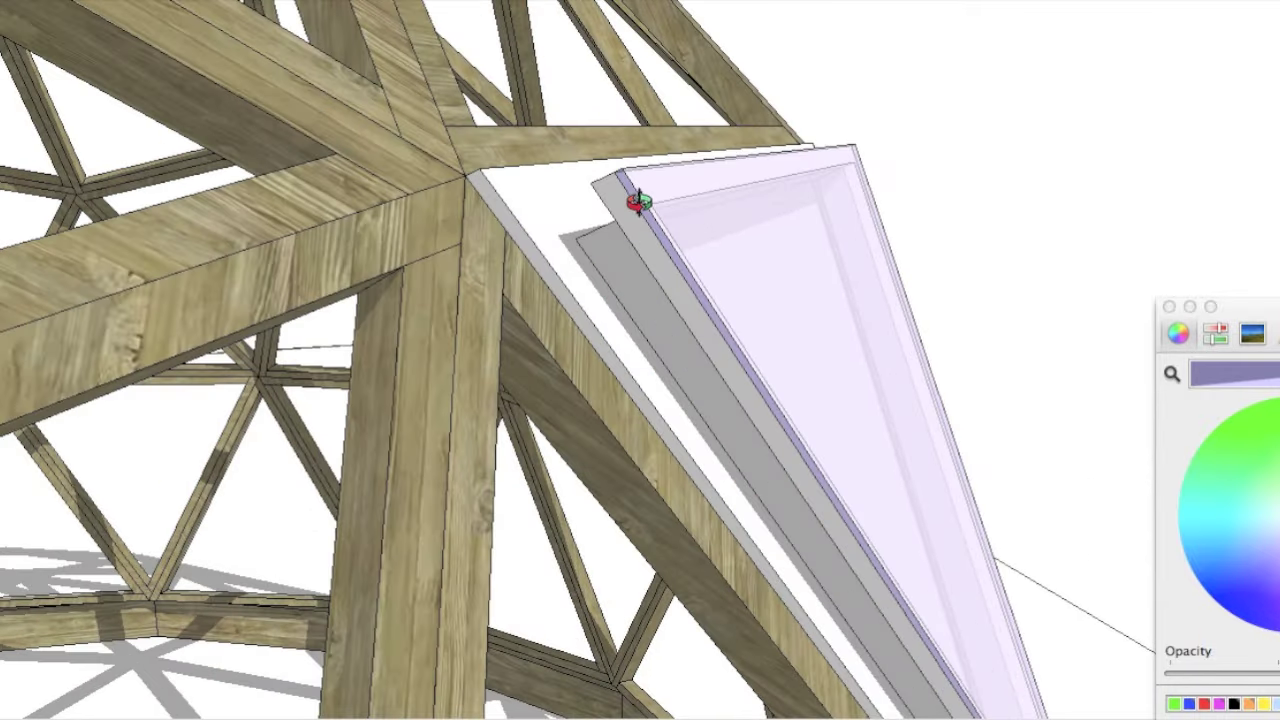
drag(638, 202, 749, 243)
scroll(652, 197, up, 2)
drag(650, 197, 603, 186)
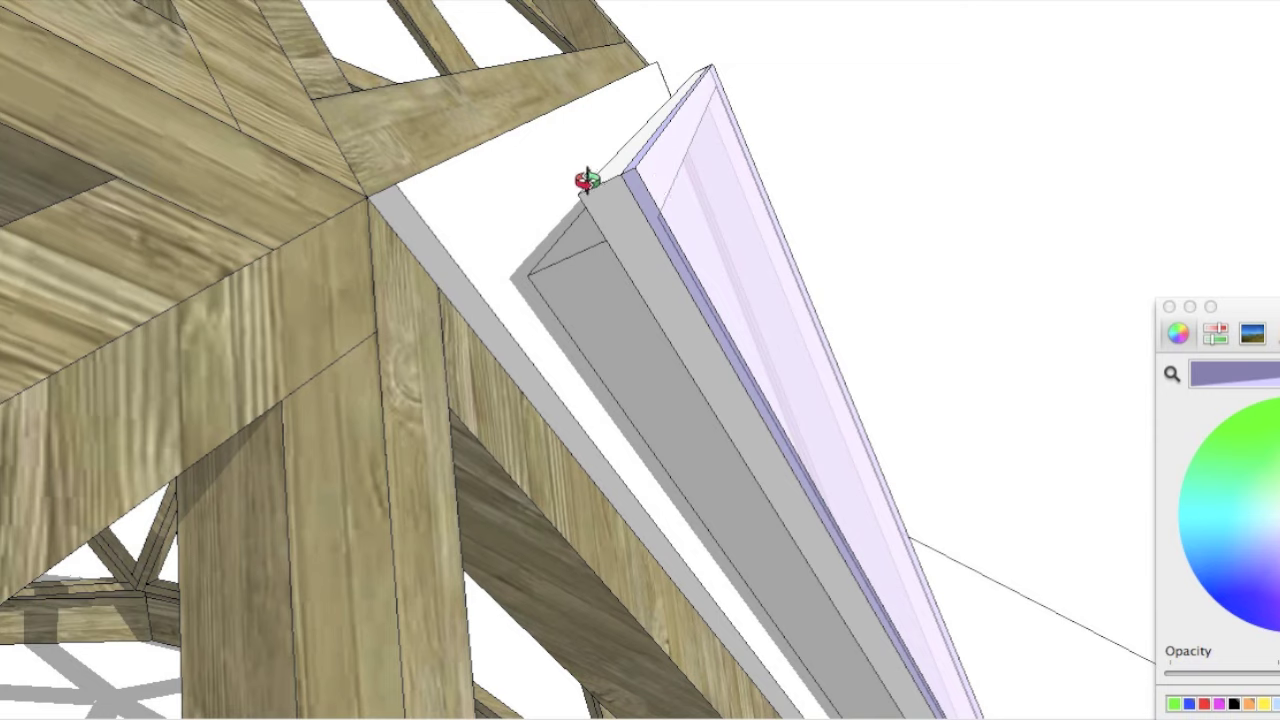
drag(607, 218, 603, 166)
drag(663, 246, 657, 295)
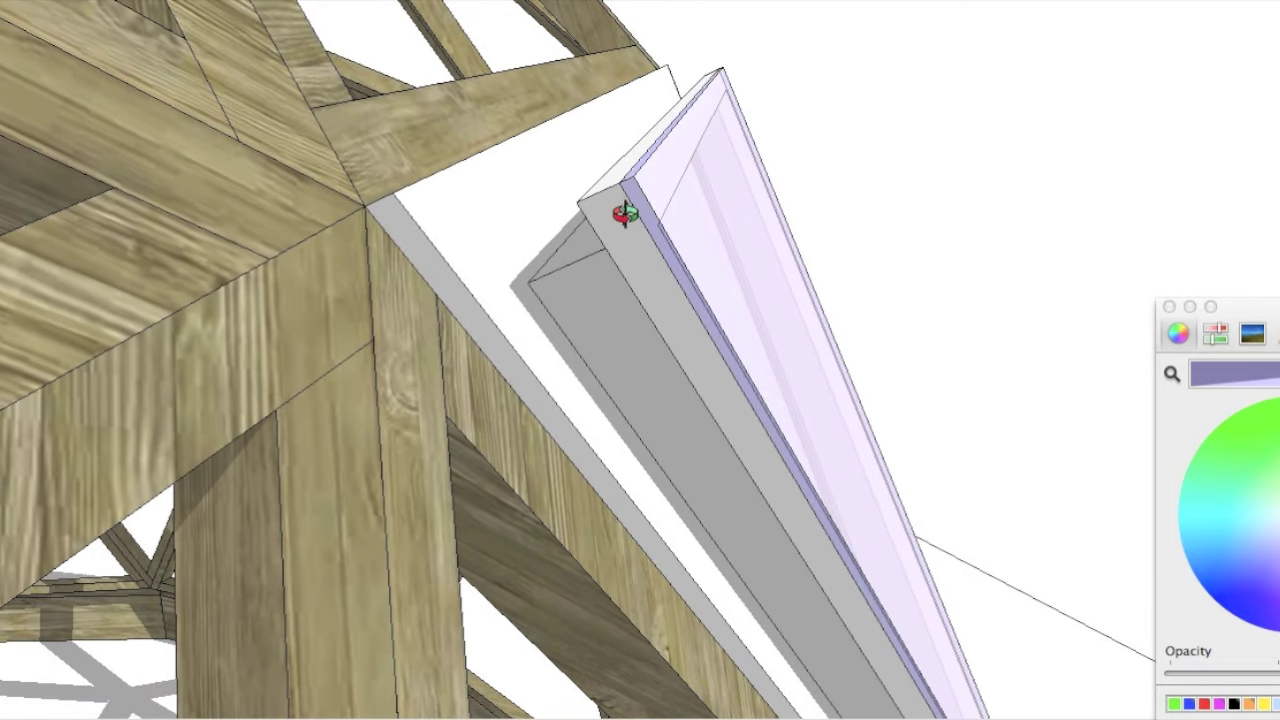
mouse_move(625, 213)
mouse_down()
mouse_move(629, 234)
mouse_move(698, 165)
mouse_move(474, 129)
mouse_move(491, 189)
mouse_move(580, 274)
mouse_up()
scroll(579, 274, down, 3)
drag(660, 329, 450, 406)
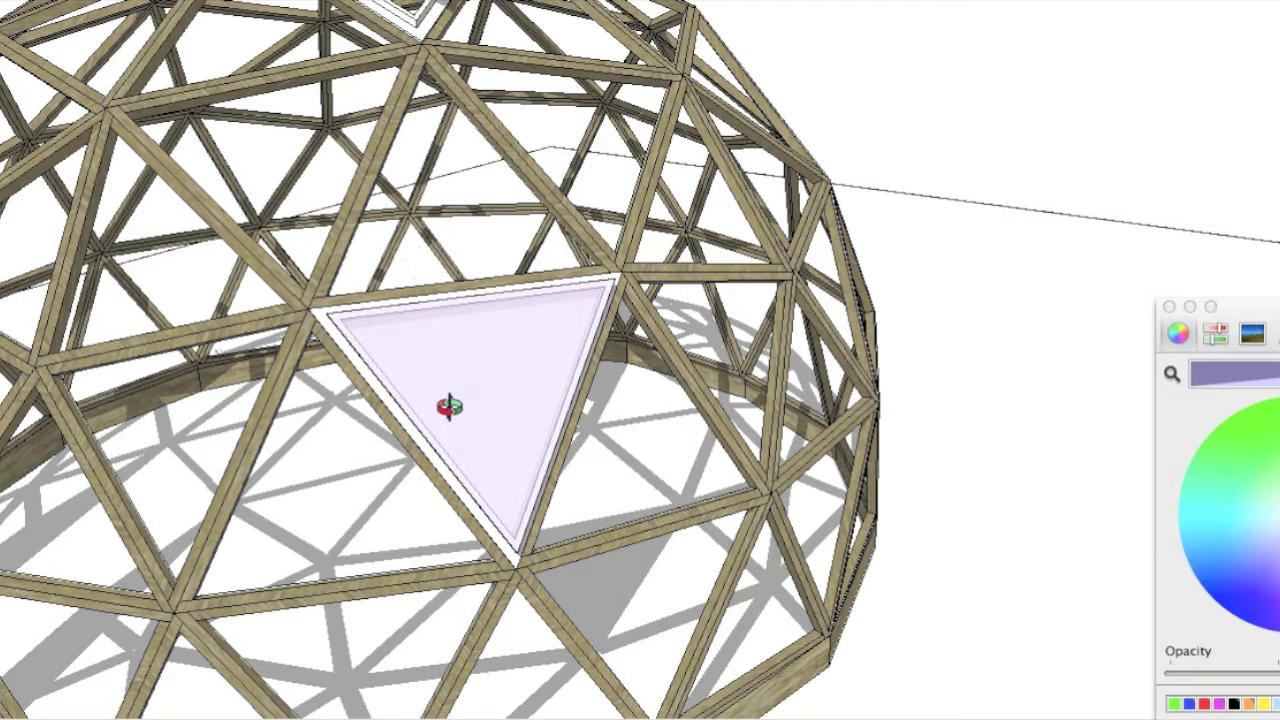
Examine the lilac-glazed triangular window from several angles and in the context of the whole dome
mouse_move(460, 400)
mouse_down()
mouse_move(640, 380)
mouse_move(720, 343)
mouse_move(549, 349)
mouse_up()
scroll(715, 340, up, 3)
scroll(590, 352, up, 3)
mouse_move(707, 366)
mouse_down()
mouse_move(460, 357)
mouse_move(846, 360)
mouse_up()
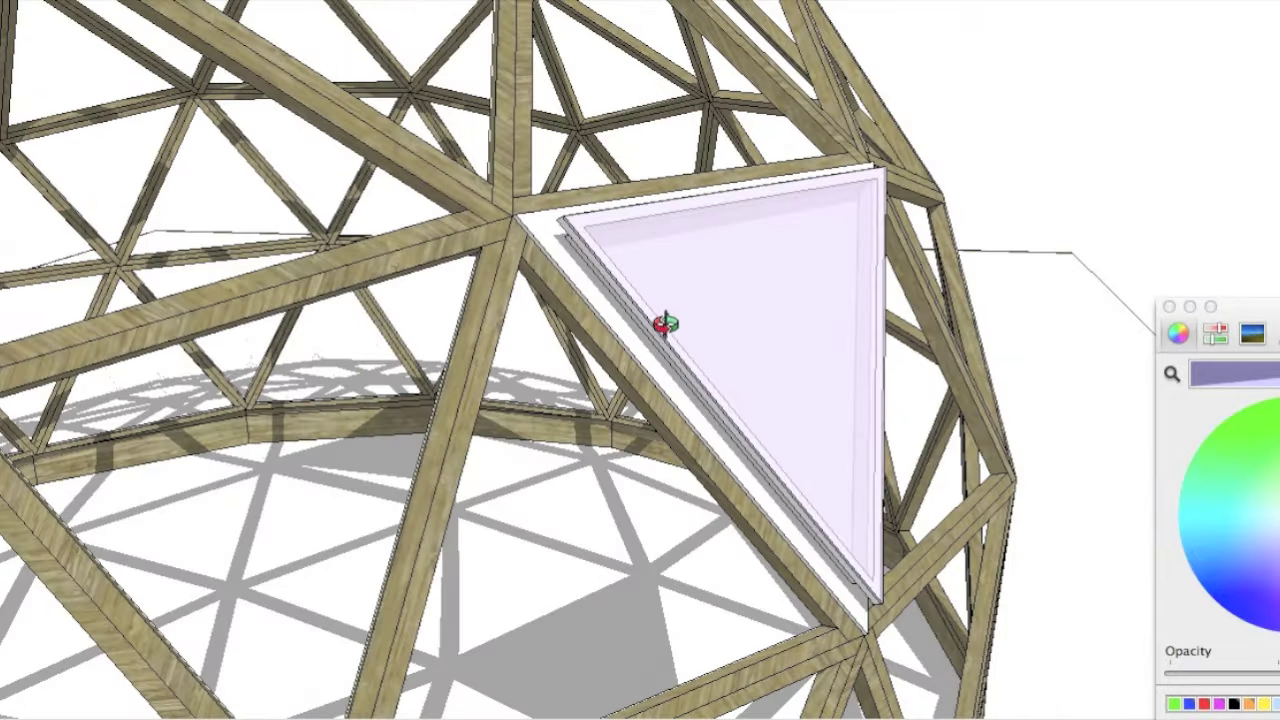
drag(672, 322, 766, 326)
scroll(729, 323, up, 2)
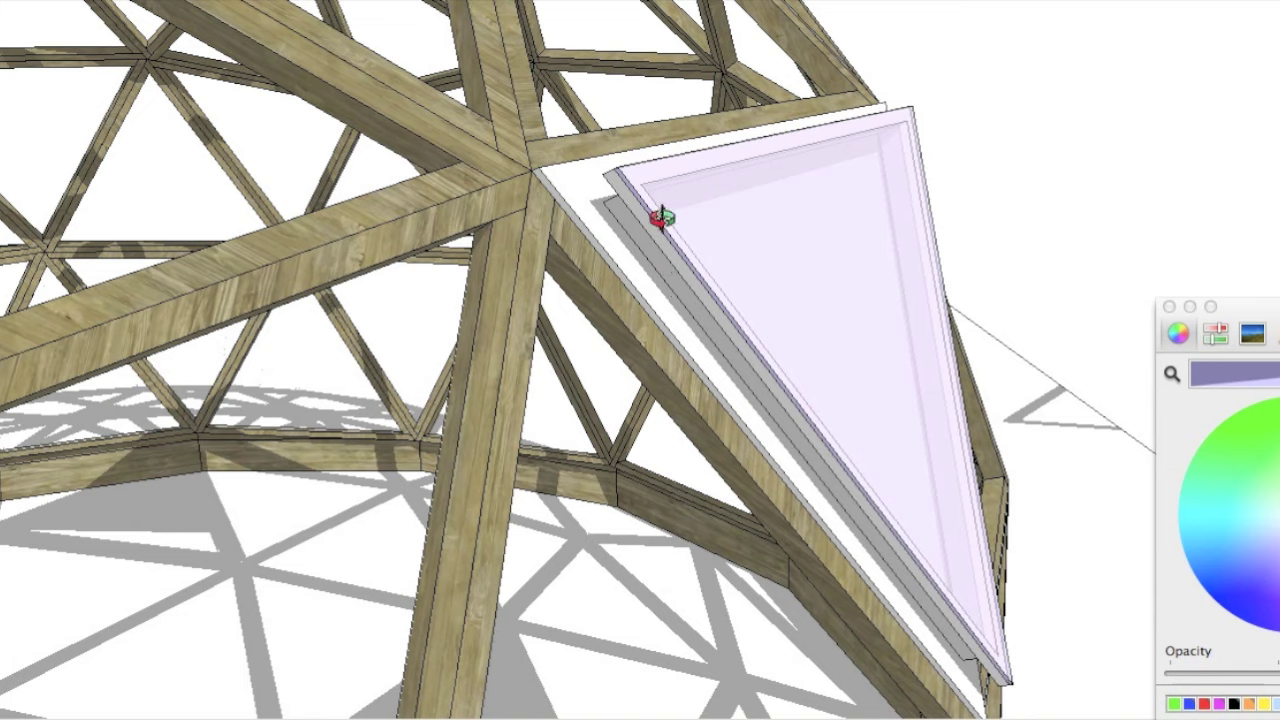
drag(669, 277, 524, 296)
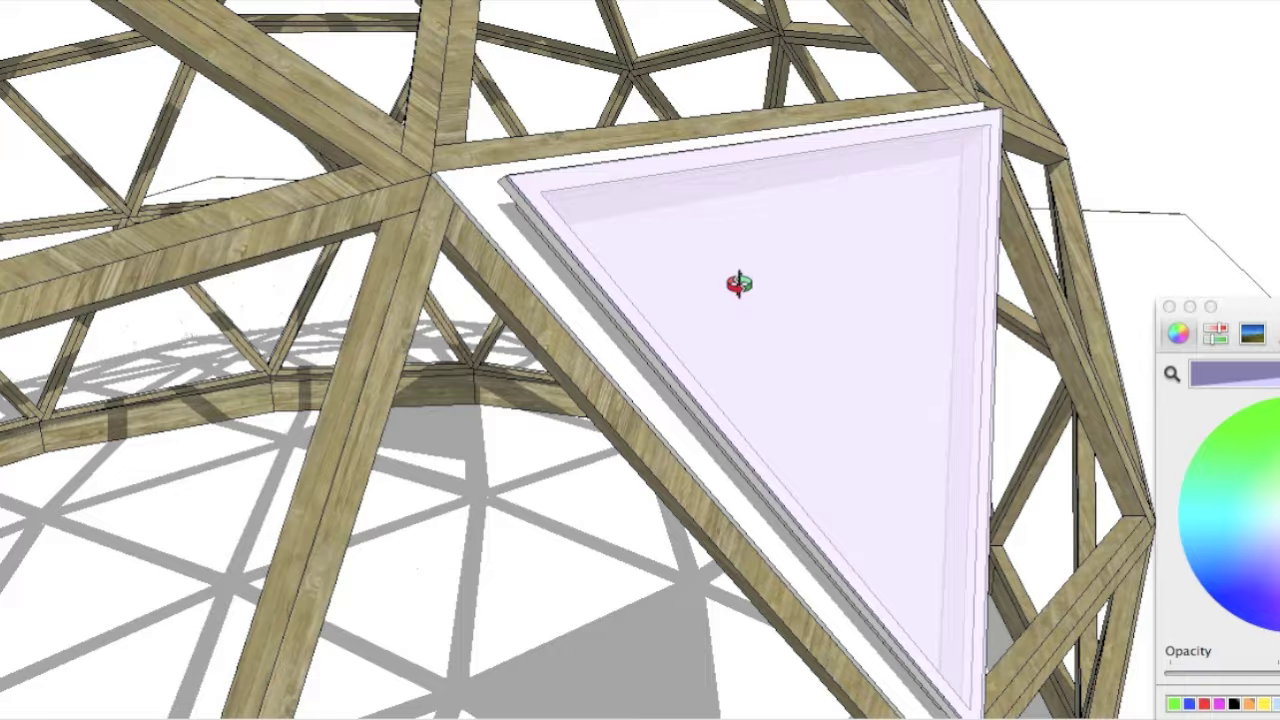
scroll(689, 297, down, 6)
scroll(834, 343, down, 4)
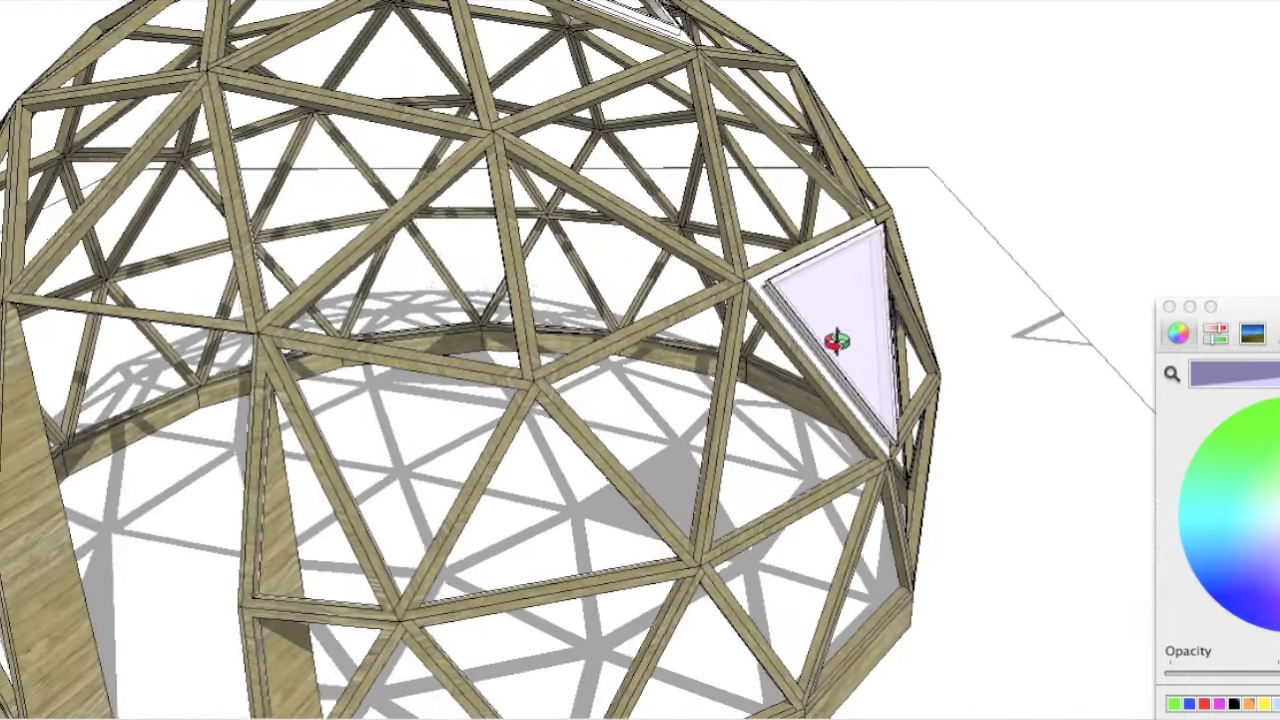
scroll(658, 345, up, 4)
drag(658, 345, 624, 347)
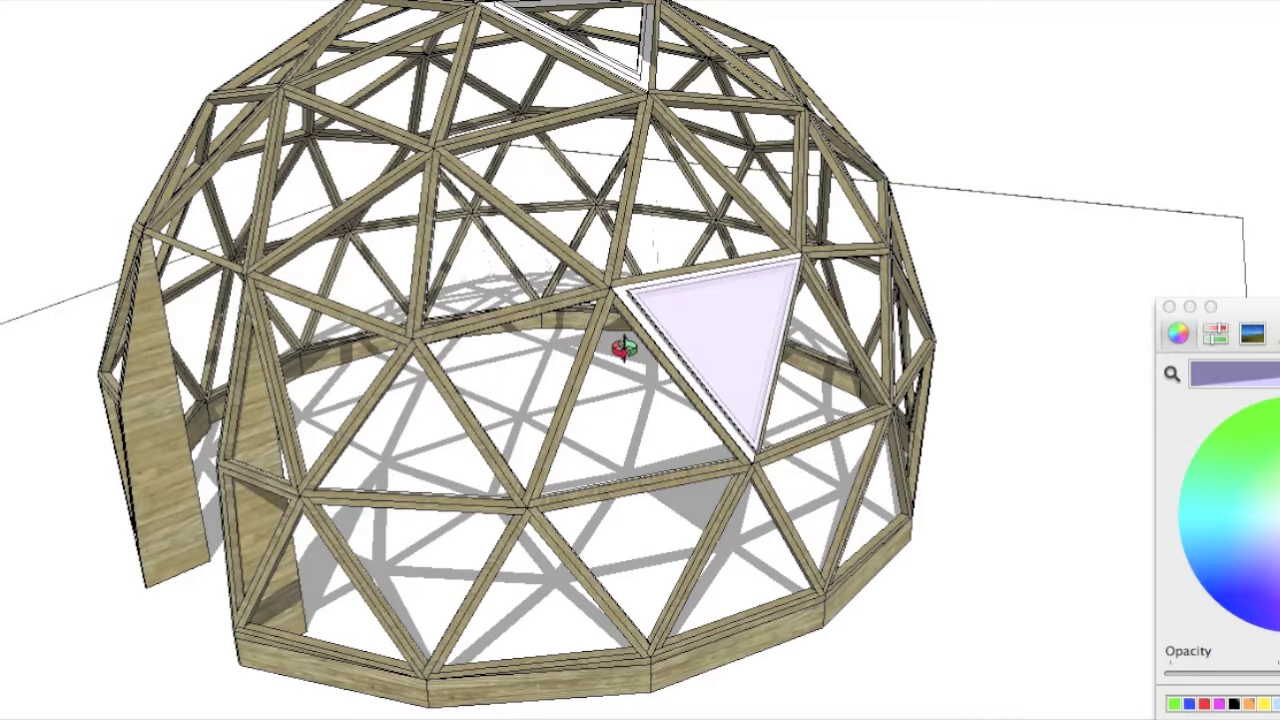